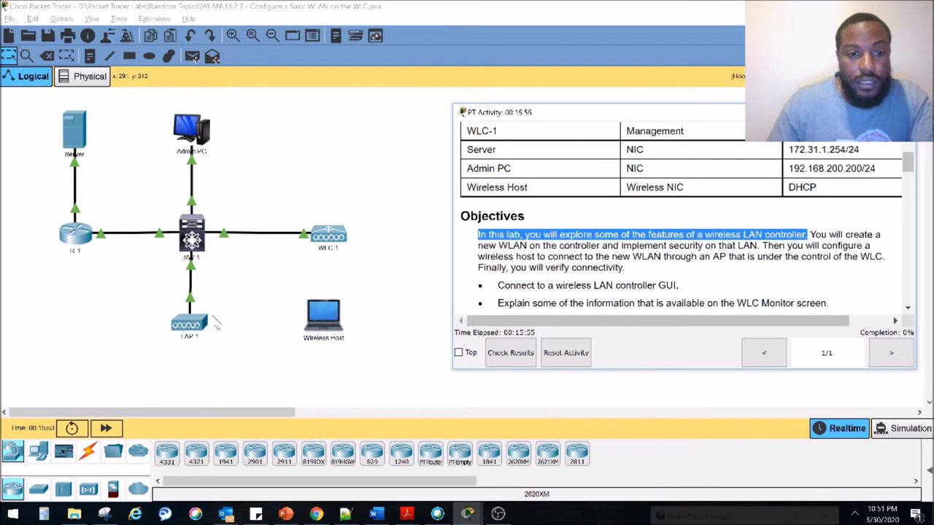
Select the LAP 1 access point and the SW 1 switch on the topology canvas
{"action": "left_click", "coordinate": [250, 299]}
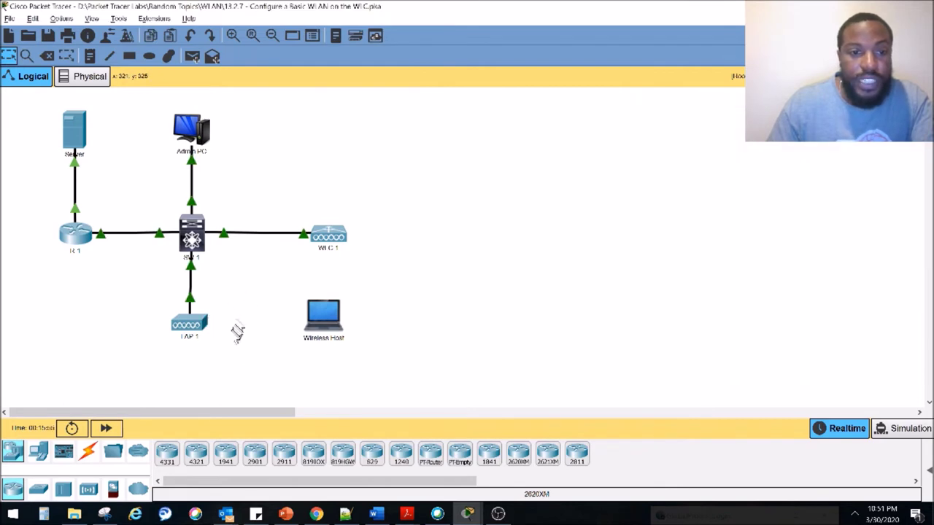
{"action": "left_click_drag", "start_coordinate": [227, 334], "coordinate": [145, 298]}
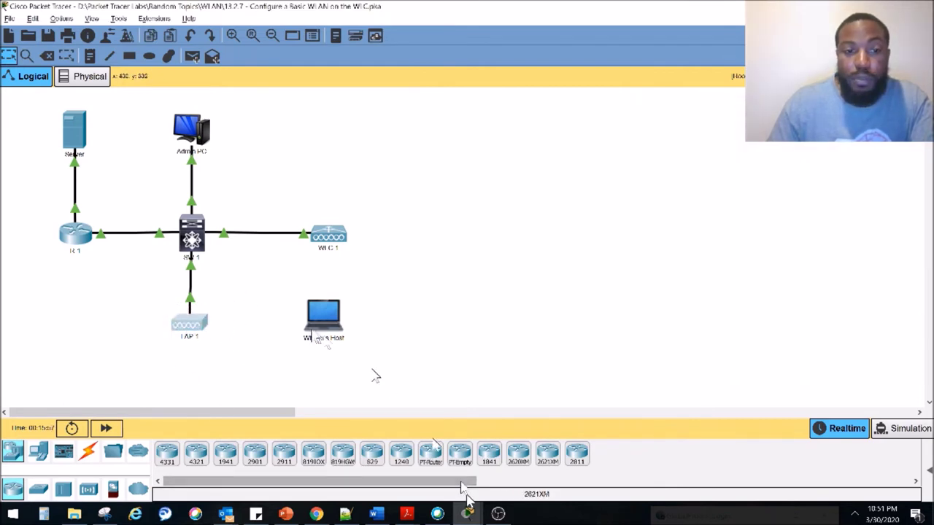
{"action": "left_click", "coordinate": [195, 248]}
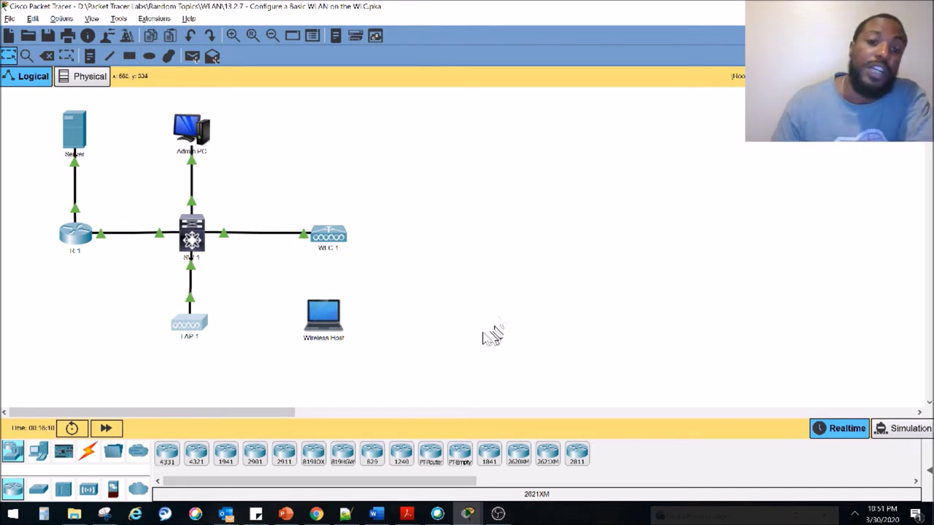
View WLC 1's zoomed-in physical front panel in a widened window, then close it
{"action": "left_click", "coordinate": [336, 237]}
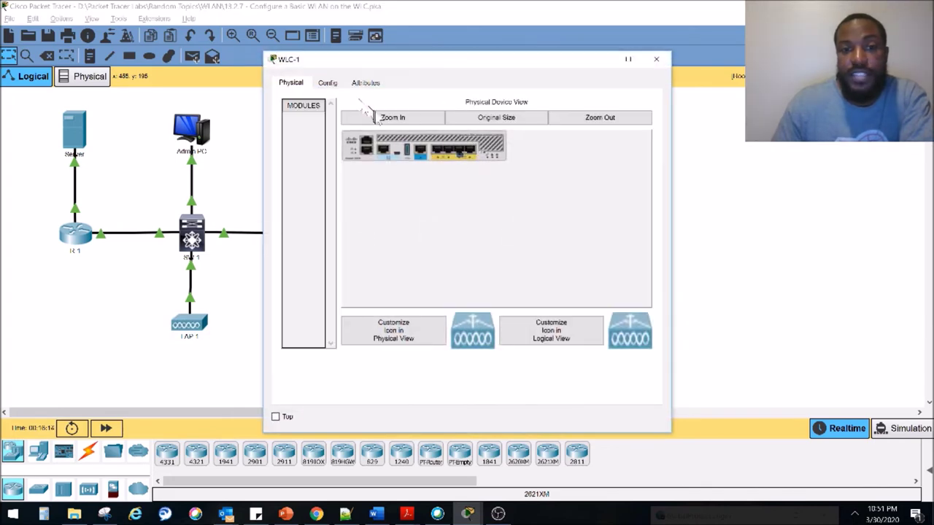
{"action": "left_click", "coordinate": [387, 119]}
{"action": "left_click_drag", "start_coordinate": [379, 60], "coordinate": [148, 100]}
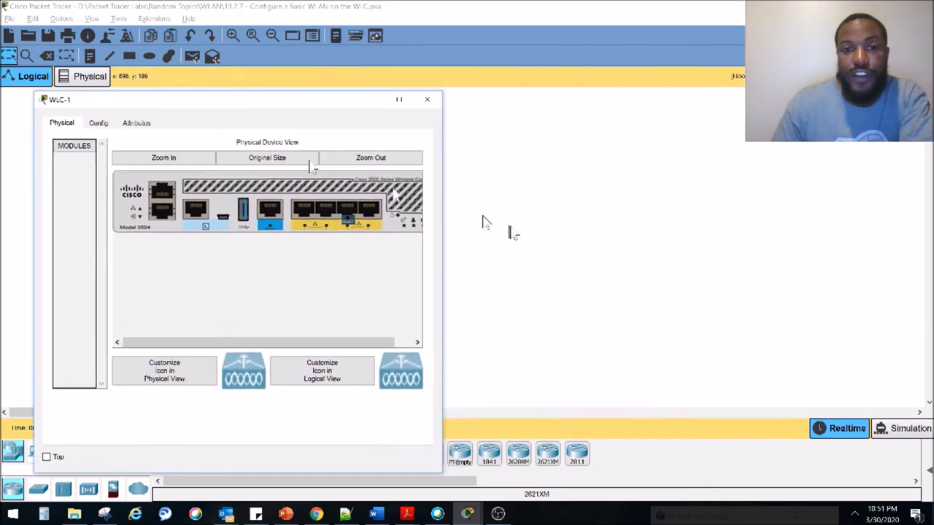
{"action": "left_click_drag", "start_coordinate": [442, 223], "coordinate": [541, 224]}
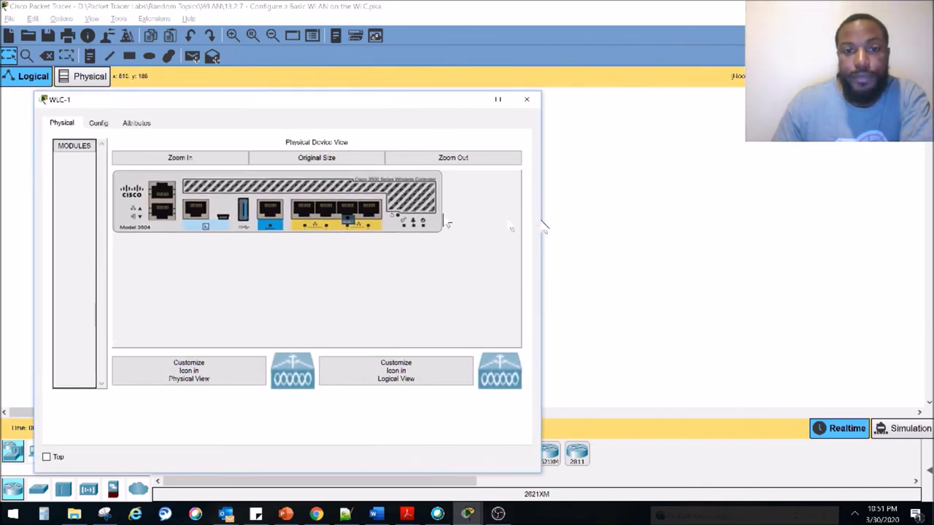
{"action": "left_click", "coordinate": [526, 99]}
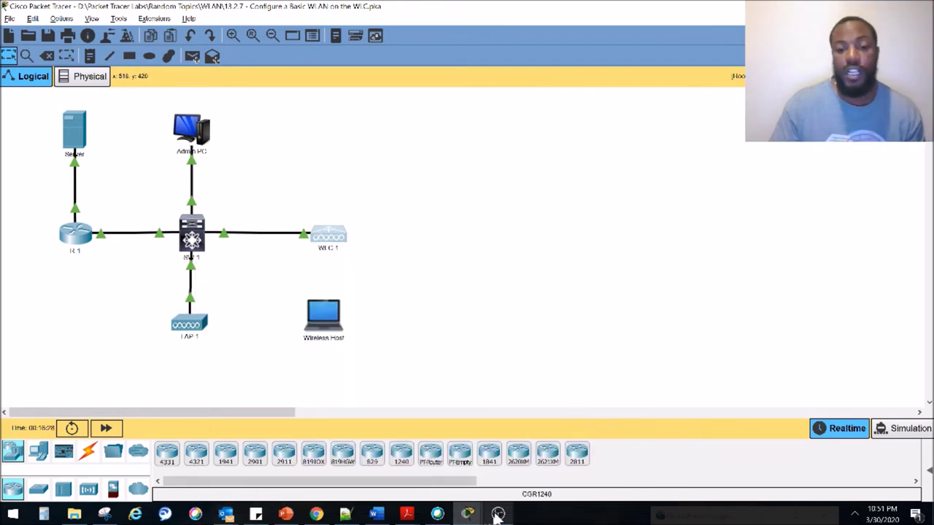
Restore the activity instructions and mark the controller GUI and WLC Monitor objectives
{"action": "mouse_move", "coordinate": [471, 512]}
{"action": "left_click", "coordinate": [494, 485]}
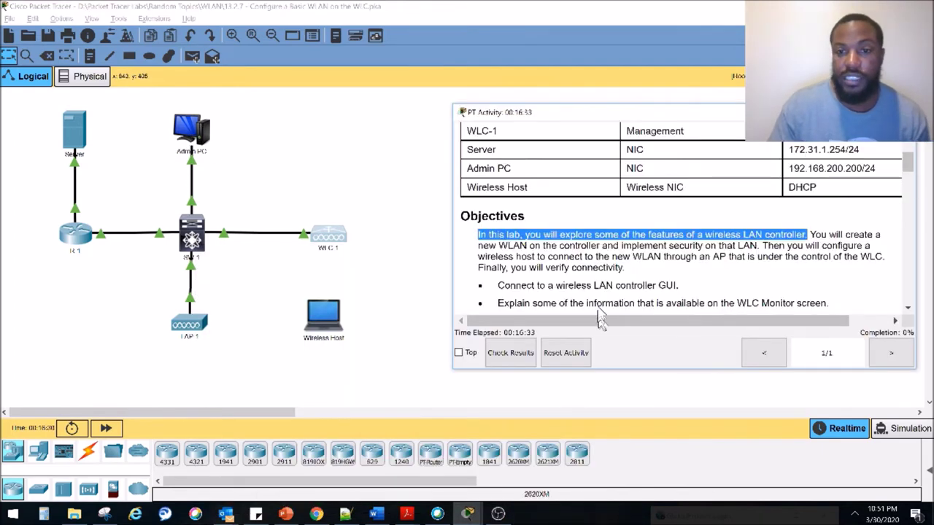
{"action": "scroll", "coordinate": [537, 259], "scroll_direction": "down", "scroll_amount": 2}
{"action": "left_click_drag", "start_coordinate": [508, 198], "coordinate": [664, 198]}
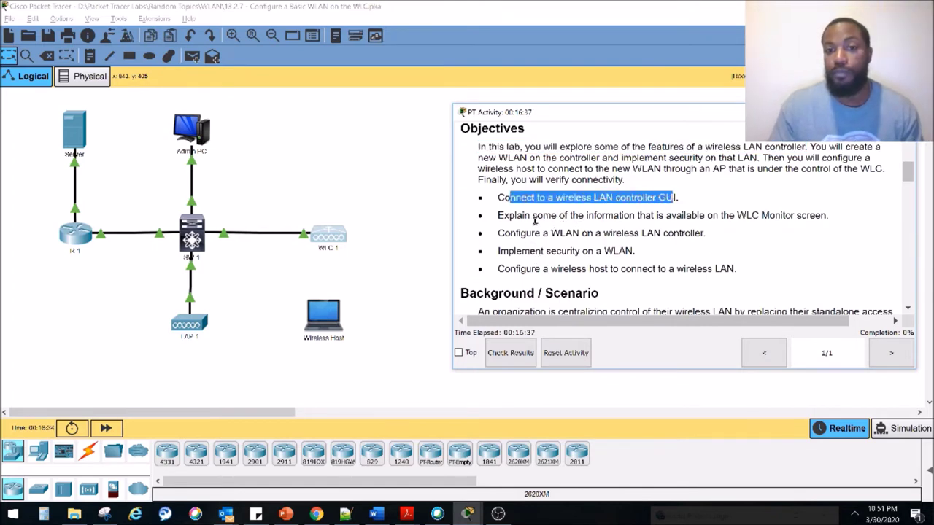
{"action": "left_click_drag", "start_coordinate": [524, 216], "coordinate": [825, 215]}
Scroll the instructions down to Part 1: Monitor the WLC and clear the highlight
{"action": "scroll", "coordinate": [779, 234], "scroll_direction": "down", "scroll_amount": 1}
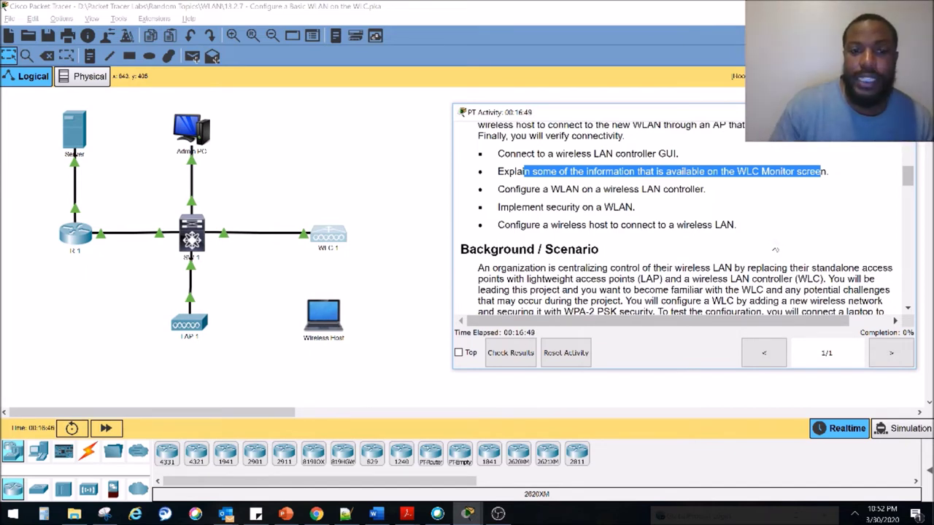
{"action": "scroll", "coordinate": [773, 242], "scroll_direction": "down", "scroll_amount": 3}
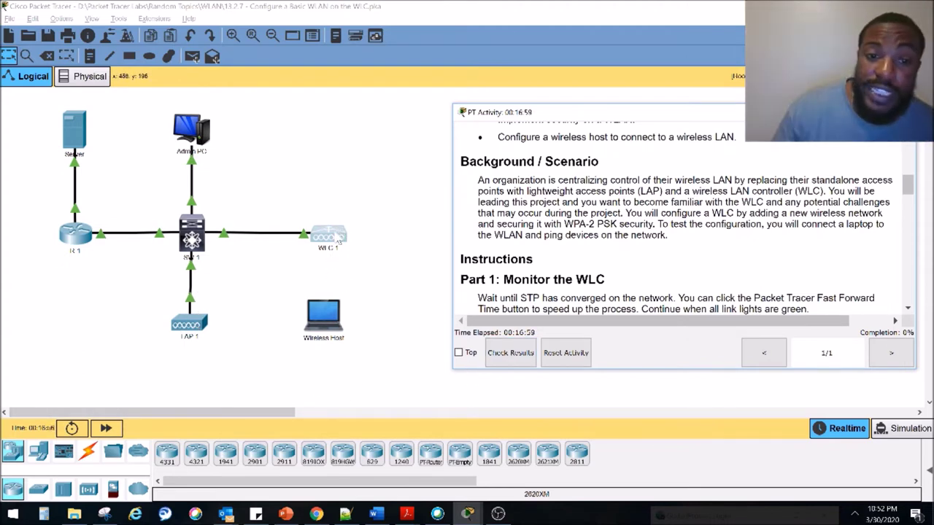
{"action": "scroll", "coordinate": [566, 219], "scroll_direction": "down", "scroll_amount": 3}
{"action": "left_click_drag", "start_coordinate": [566, 219], "coordinate": [673, 211]}
{"action": "left_click", "coordinate": [490, 212]}
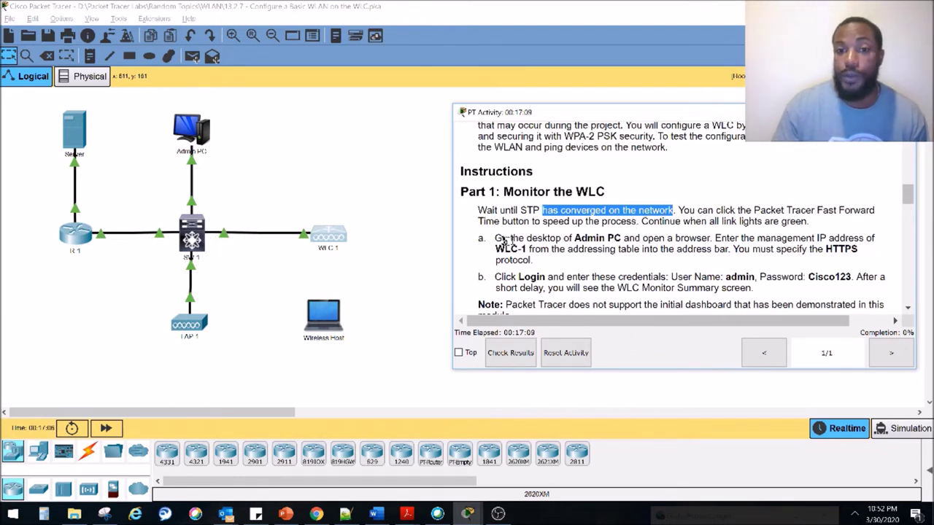
Pin the instructions on top and launch the Admin PC's Web Browser
{"action": "left_click", "coordinate": [459, 353]}
{"action": "left_click", "coordinate": [192, 128]}
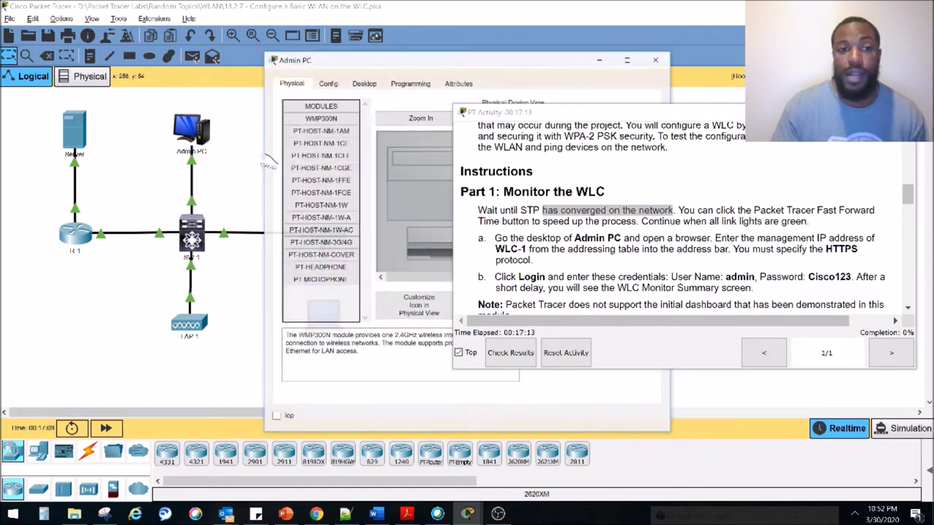
{"action": "left_click", "coordinate": [117, 118]}
{"action": "left_click", "coordinate": [467, 191]}
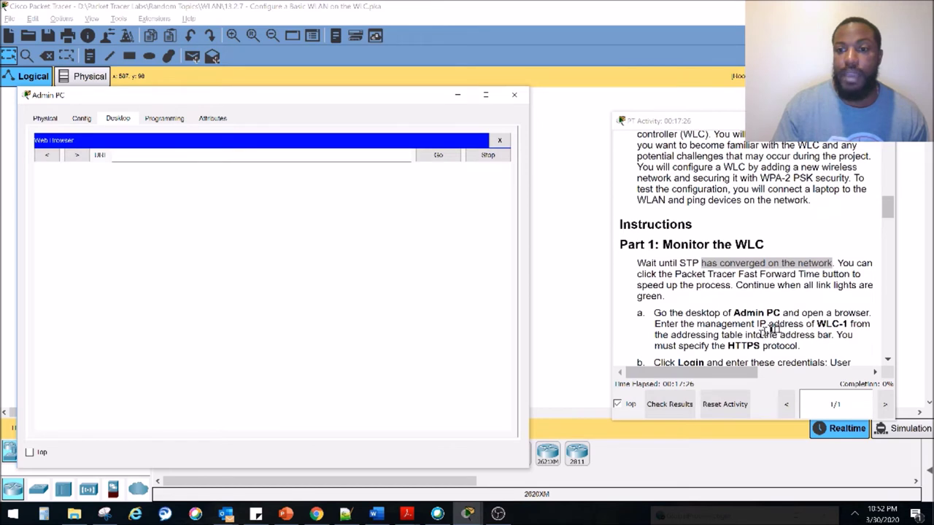
{"action": "left_click_drag", "start_coordinate": [847, 324], "coordinate": [832, 325]}
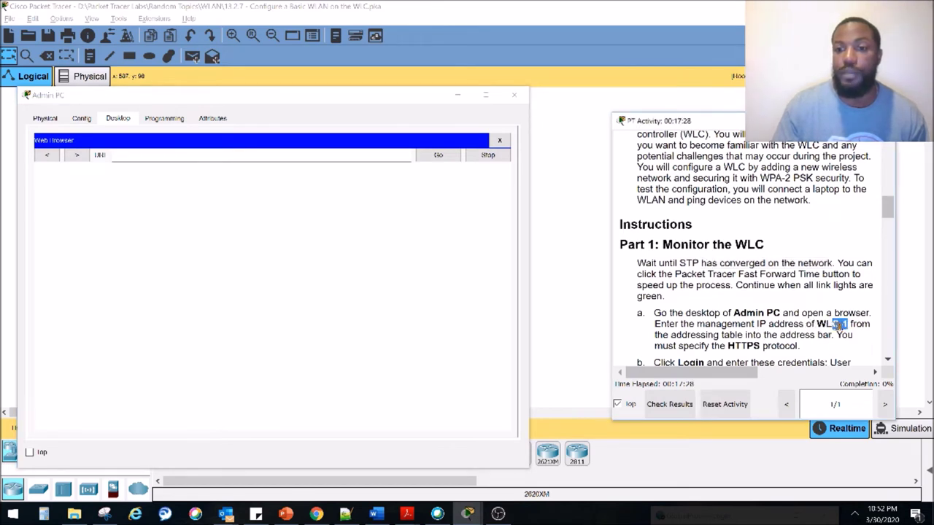
{"action": "double_click", "coordinate": [744, 345]}
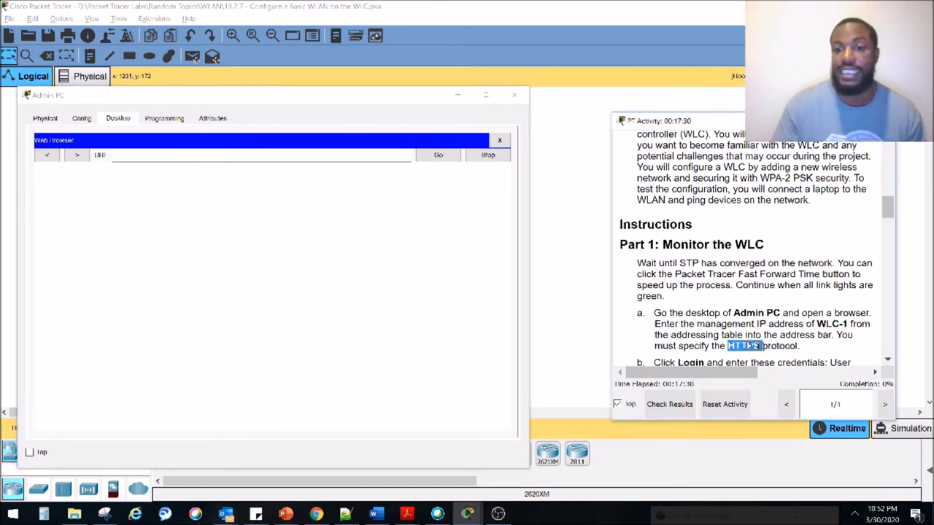
{"action": "left_click", "coordinate": [215, 158]}
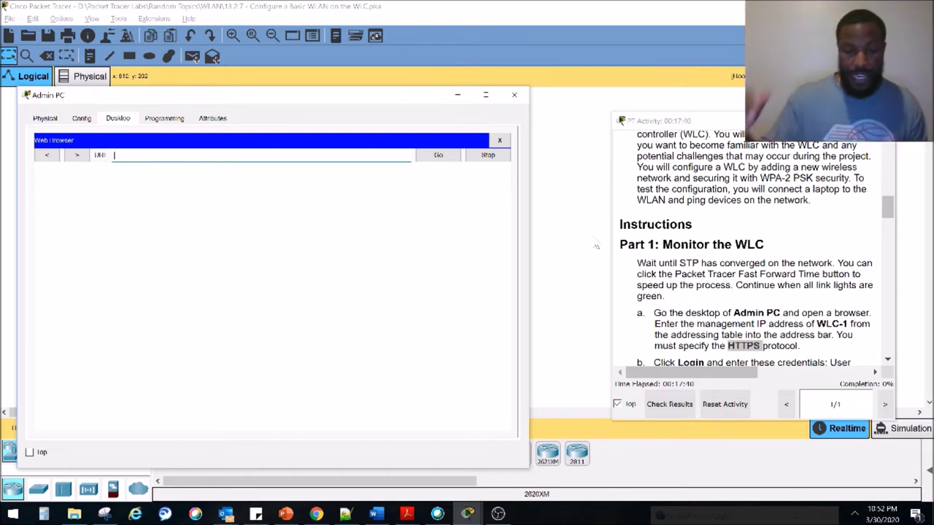
{"action": "left_click_drag", "start_coordinate": [887, 208], "coordinate": [886, 156]}
{"action": "left_click_drag", "start_coordinate": [721, 372], "coordinate": [830, 371]}
{"action": "left_click_drag", "start_coordinate": [818, 301], "coordinate": [746, 301]}
{"action": "left_click", "coordinate": [207, 154]}
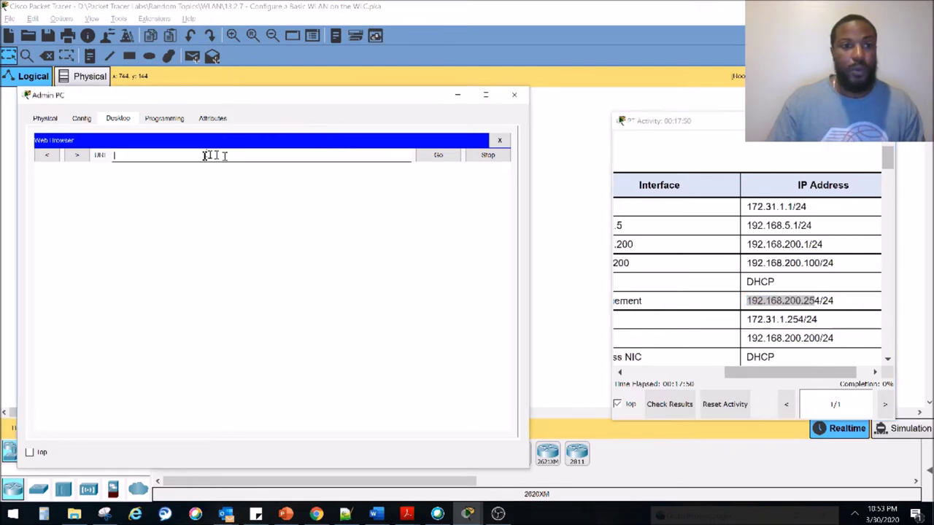
{"action": "type", "text": "http://192.168.200.254"}
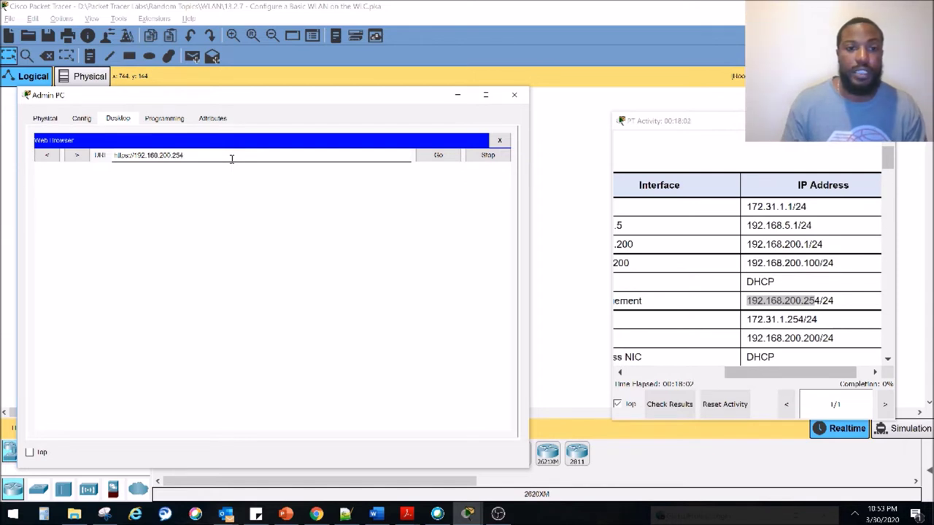
{"action": "key", "text": "Return"}
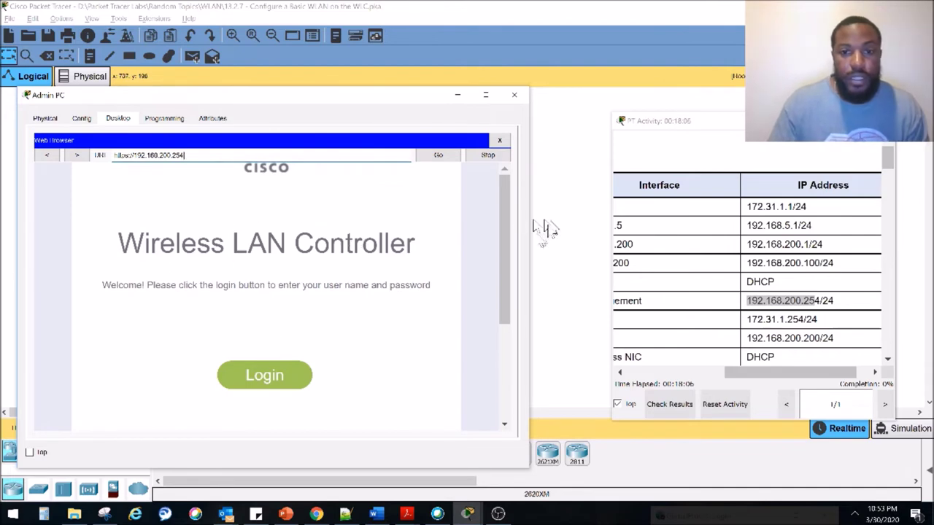
Sign in to the Wireless LAN Controller web page with the lab's admin user name and password
{"action": "left_click_drag", "start_coordinate": [527, 236], "coordinate": [559, 240]}
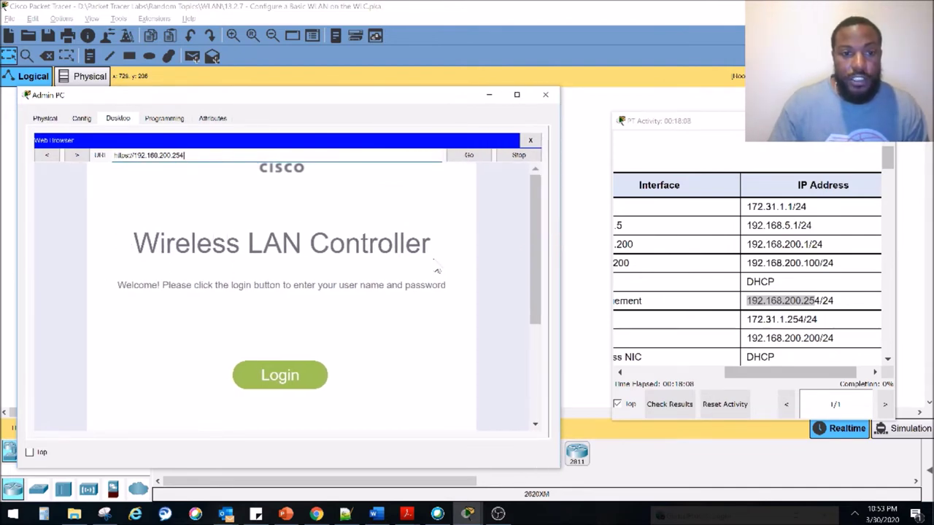
{"action": "scroll", "coordinate": [339, 284], "scroll_direction": "down", "scroll_amount": 3}
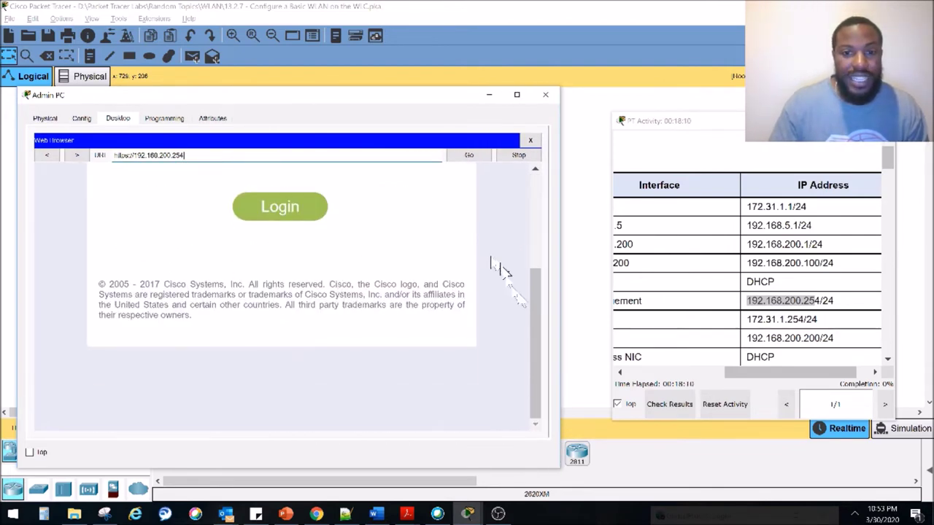
{"action": "left_click_drag", "start_coordinate": [534, 316], "coordinate": [537, 193]}
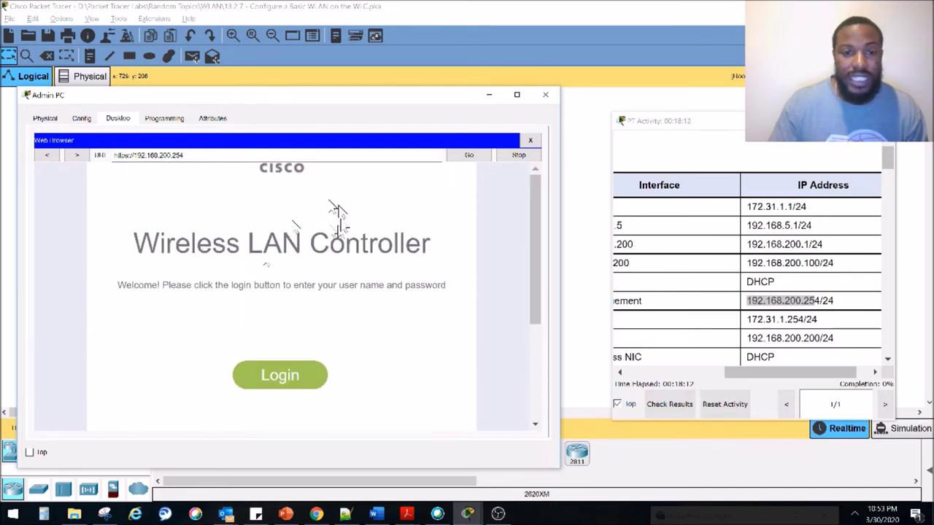
{"action": "left_click", "coordinate": [290, 378]}
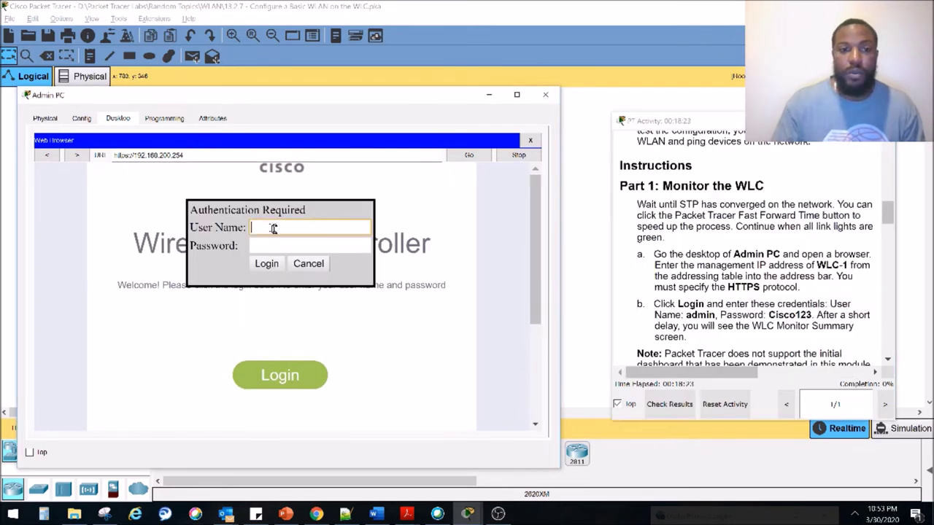
{"action": "type", "text": "admin"}
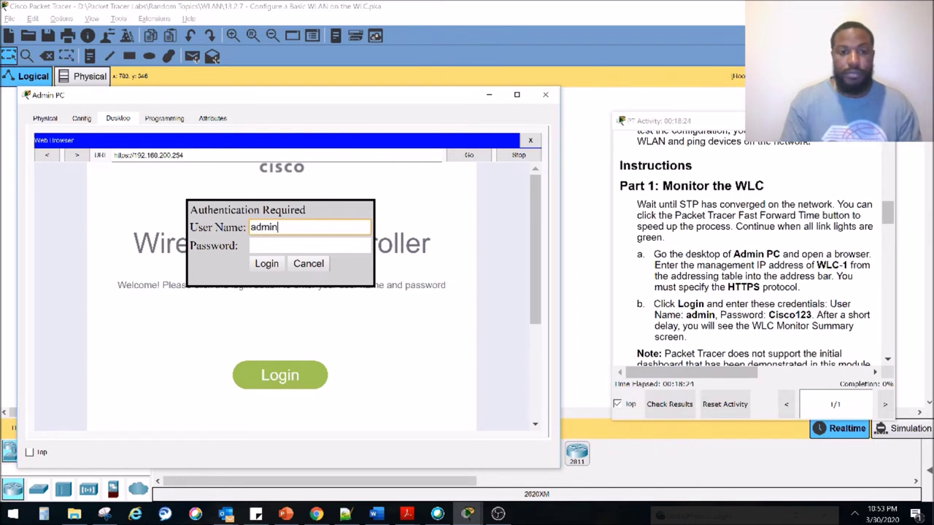
{"action": "key", "text": "Tab"}
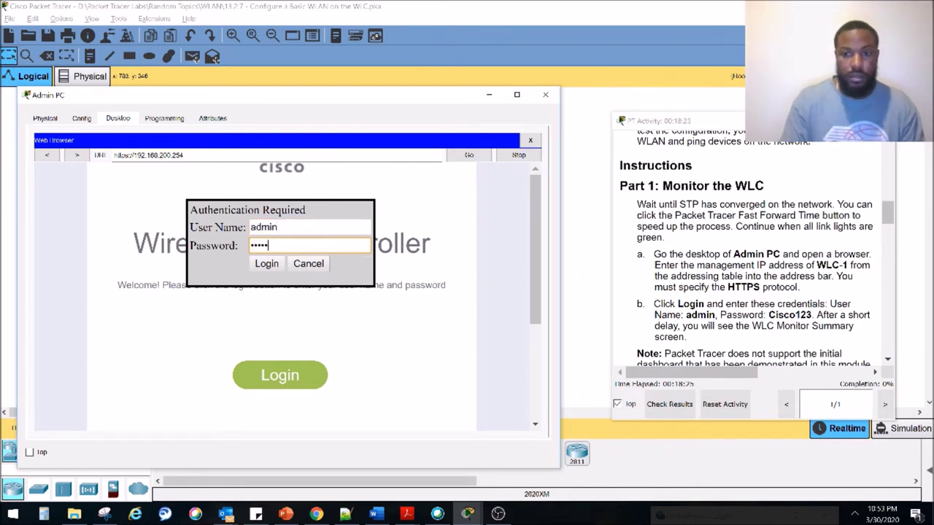
{"action": "left_click", "coordinate": [267, 263]}
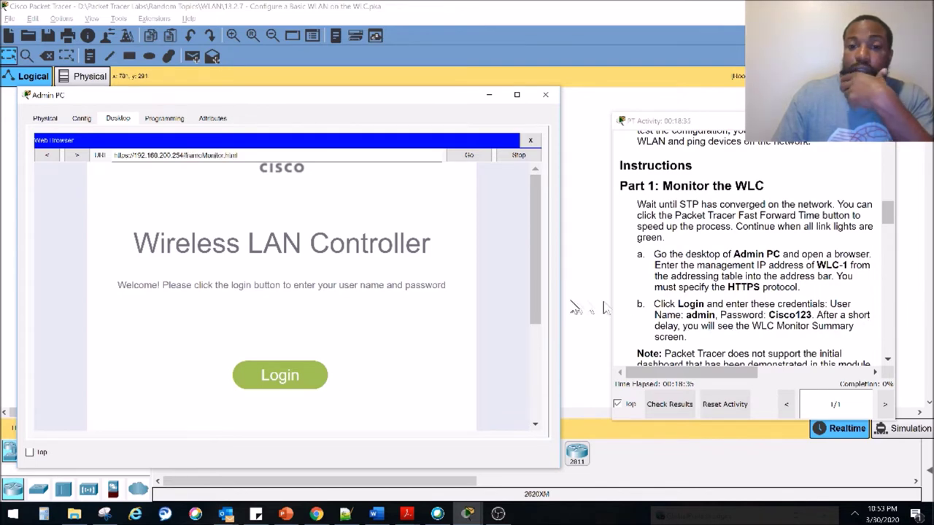
{"action": "left_click_drag", "start_coordinate": [560, 301], "coordinate": [620, 302]}
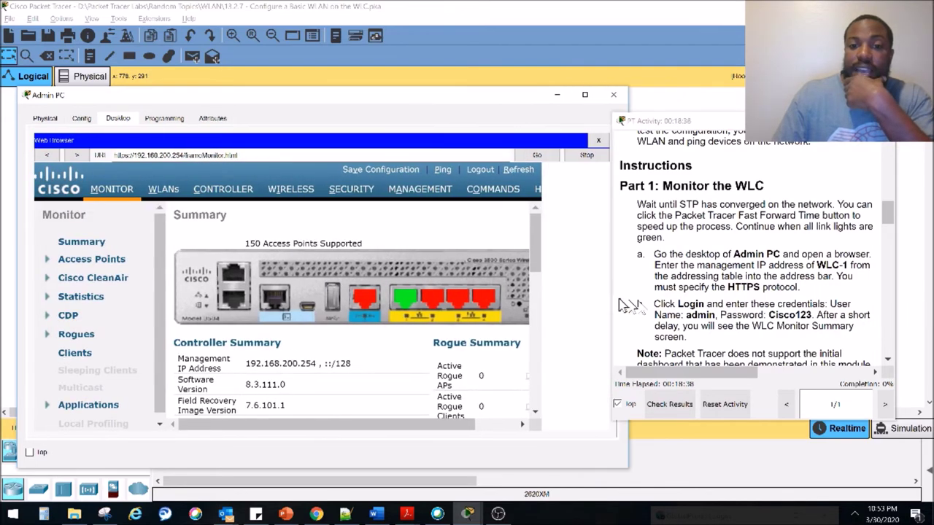
Widen the Admin PC window on both sides to fit the WLC web interface
{"action": "left_click_drag", "start_coordinate": [702, 122], "coordinate": [750, 117]}
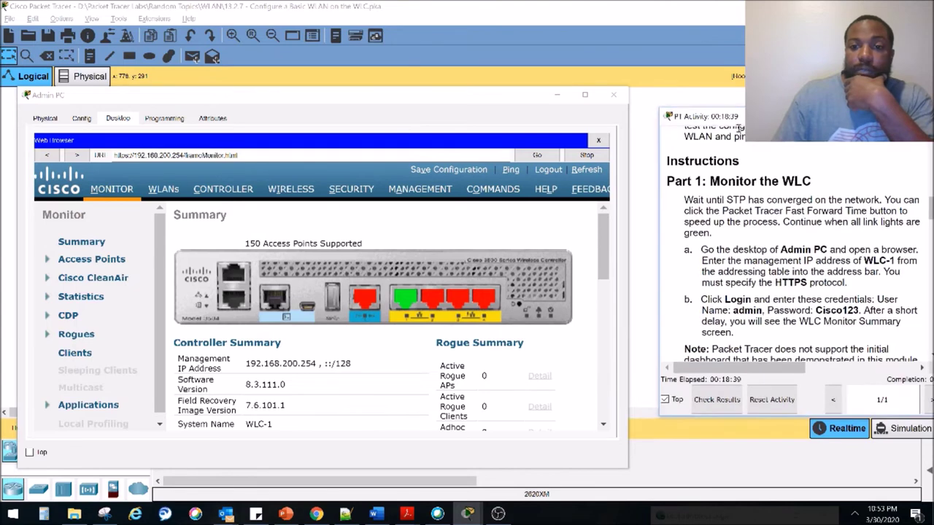
{"action": "left_click_drag", "start_coordinate": [627, 210], "coordinate": [648, 211]}
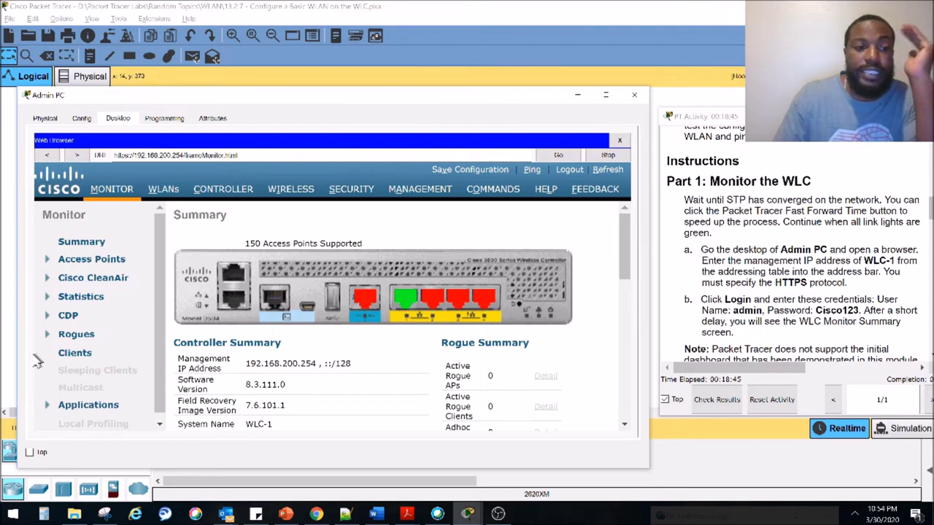
{"action": "left_click_drag", "start_coordinate": [18, 354], "coordinate": [6, 353]}
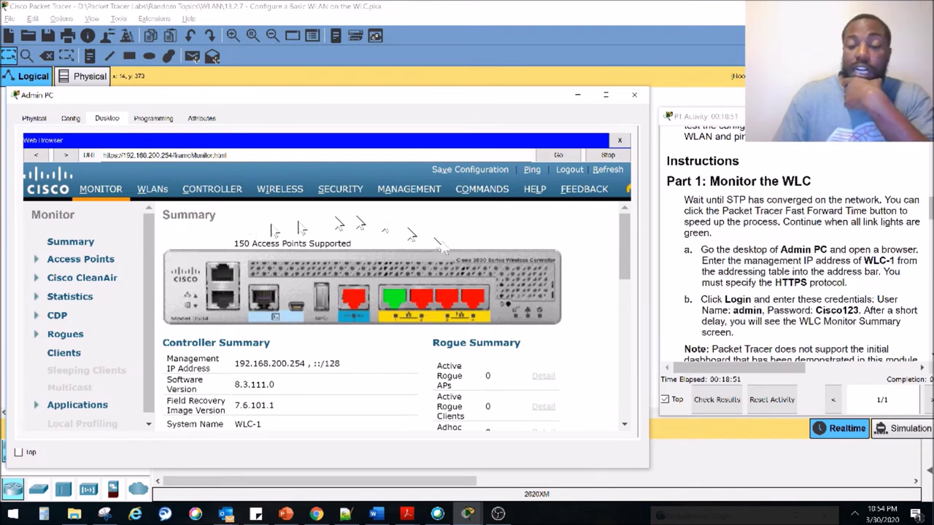
Open the CONTROLLER page, then the WLANs list showing 0 entries
{"action": "left_click", "coordinate": [213, 190]}
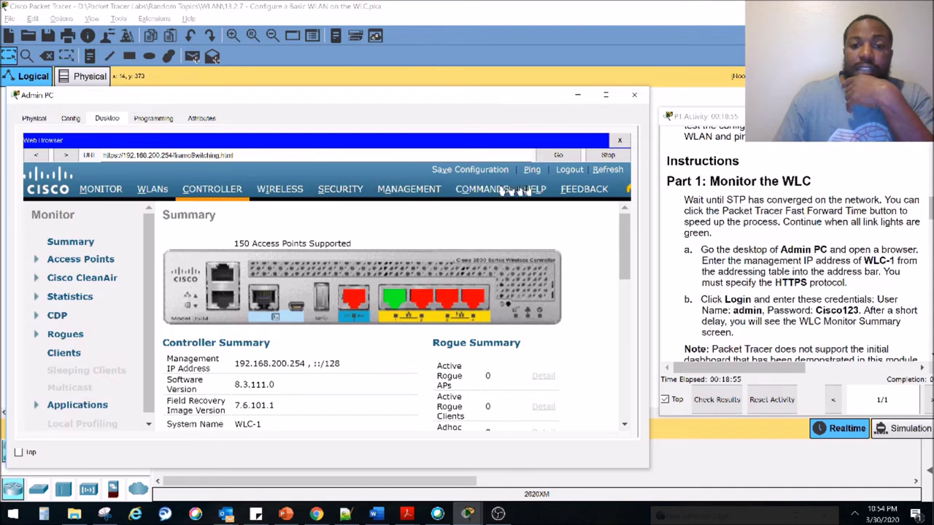
{"action": "left_click", "coordinate": [152, 191]}
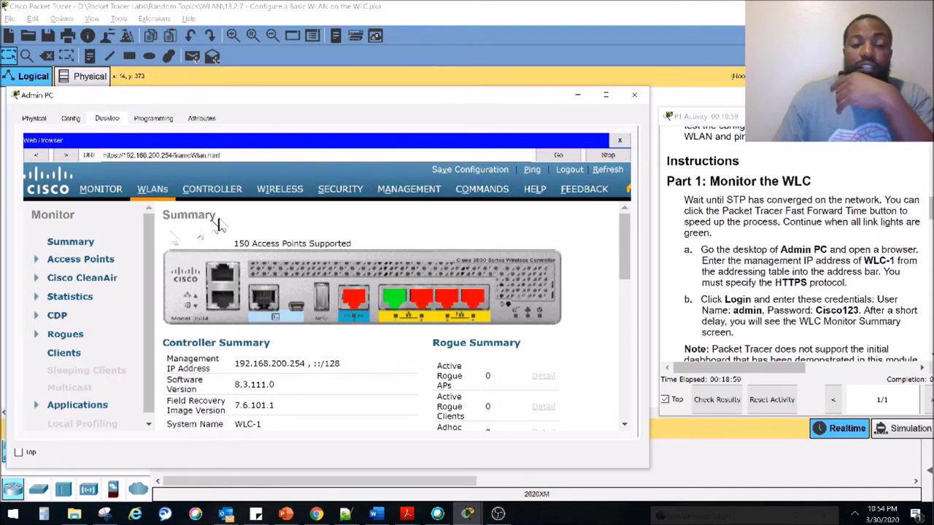
{"action": "scroll", "coordinate": [742, 282], "scroll_direction": "down", "scroll_amount": 1}
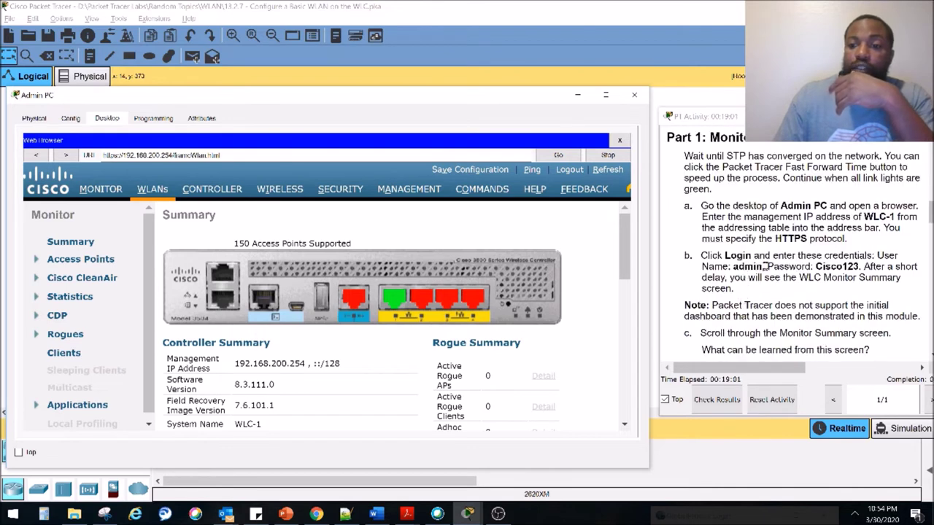
{"action": "left_click", "coordinate": [734, 286]}
{"action": "scroll", "coordinate": [733, 289], "scroll_direction": "down", "scroll_amount": 2}
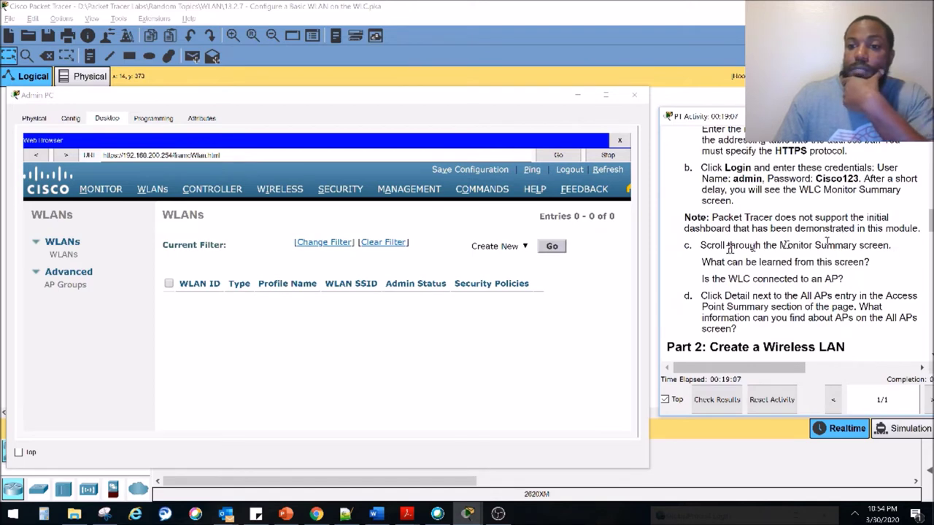
Mark step c in the instructions and reload the WLC MONITOR Summary page
{"action": "left_click_drag", "start_coordinate": [721, 248], "coordinate": [807, 246]}
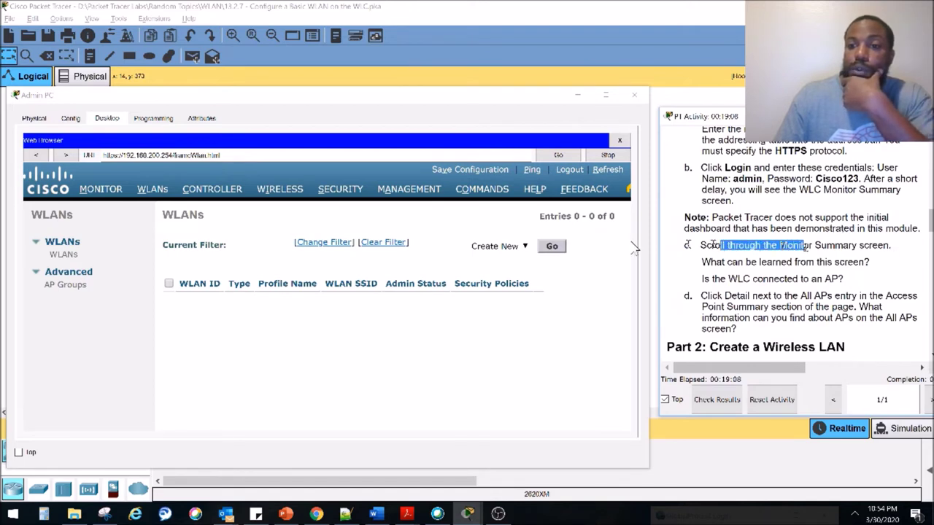
{"action": "left_click", "coordinate": [101, 189]}
{"action": "left_click_drag", "start_coordinate": [751, 262], "coordinate": [872, 264]}
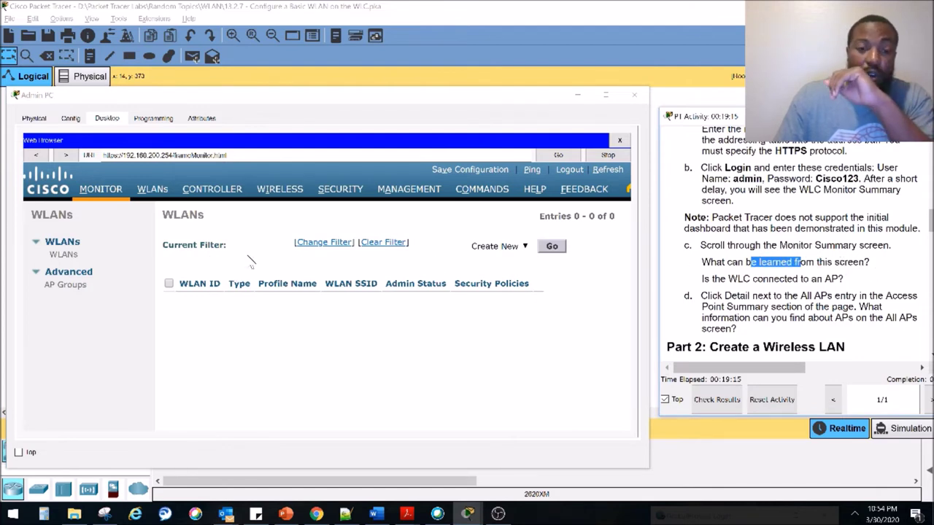
{"action": "left_click", "coordinate": [100, 191]}
{"action": "scroll", "coordinate": [394, 273], "scroll_direction": "down", "scroll_amount": 1}
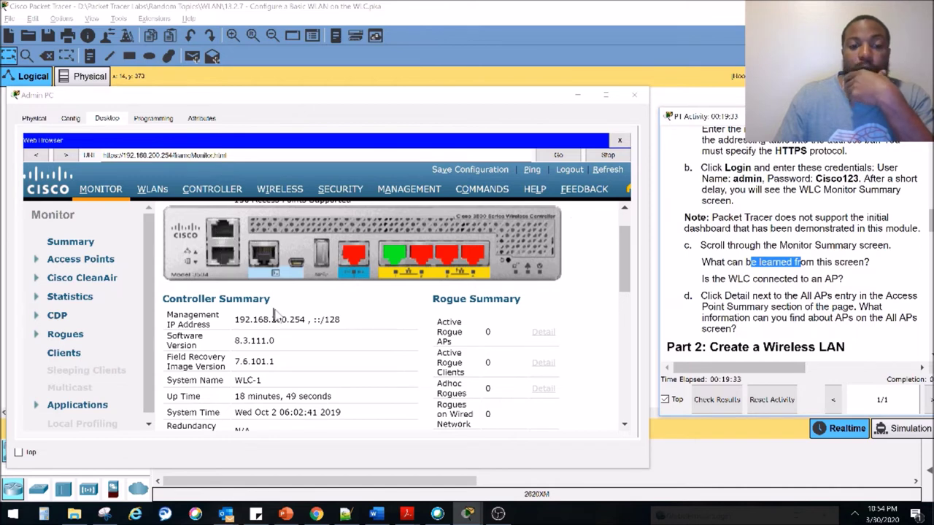
Highlight software version 8.3.111.0, recovery image 7.6.101.1 and system name WLC-1
{"action": "left_click_drag", "start_coordinate": [273, 340], "coordinate": [226, 349]}
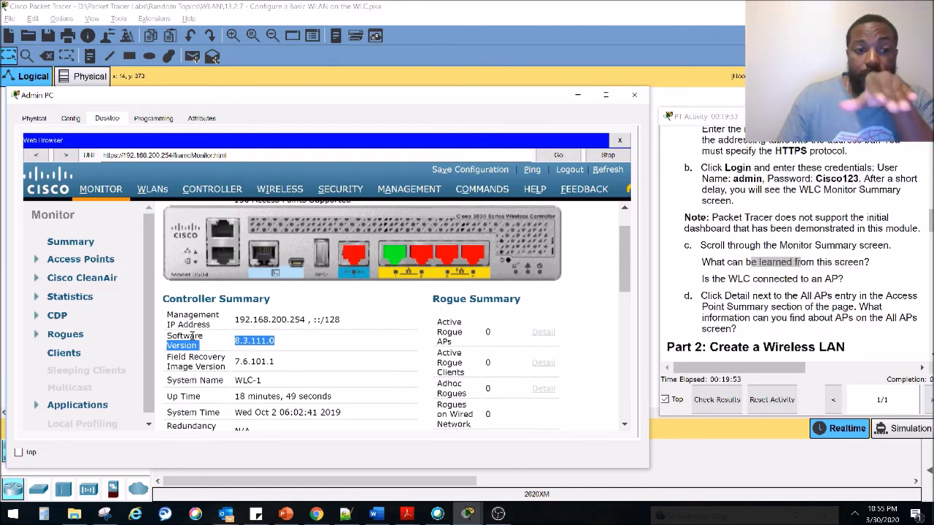
{"action": "scroll", "coordinate": [241, 338], "scroll_direction": "down", "scroll_amount": 1}
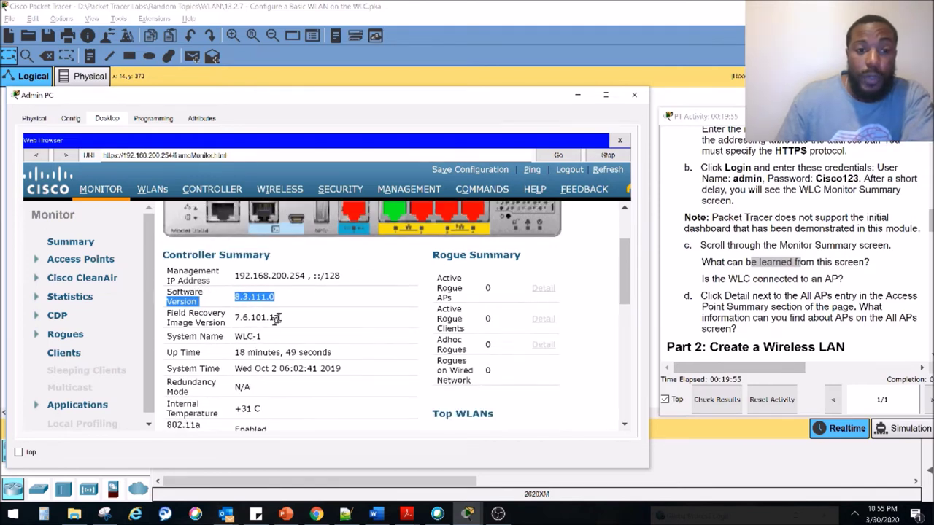
{"action": "left_click", "coordinate": [274, 317]}
{"action": "left_click_drag", "start_coordinate": [273, 317], "coordinate": [232, 326]}
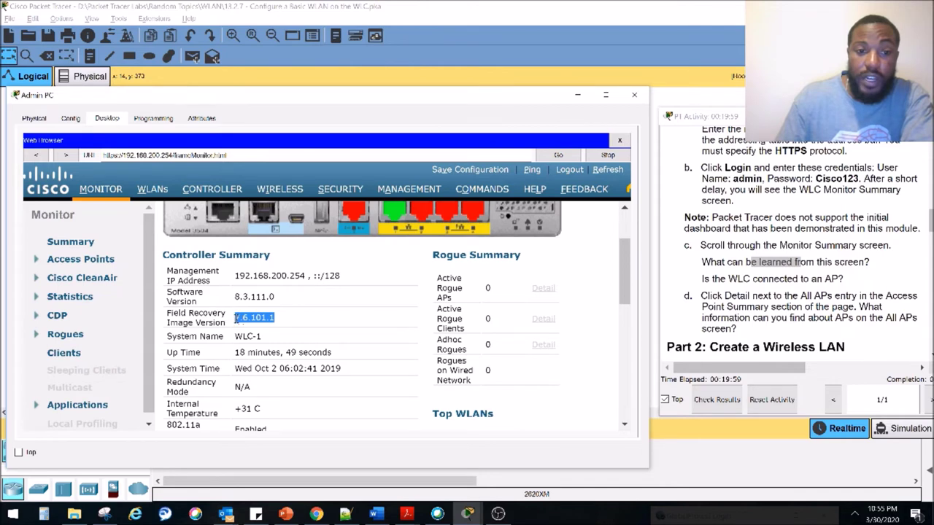
{"action": "double_click", "coordinate": [270, 317]}
{"action": "left_click", "coordinate": [259, 318]}
{"action": "double_click", "coordinate": [241, 336]}
{"action": "left_click_drag", "start_coordinate": [235, 352], "coordinate": [322, 353]}
Highlight the +31 C temperature and the up 802.11b/g/n radio, then open All APs details
{"action": "scroll", "coordinate": [255, 386], "scroll_direction": "down", "scroll_amount": 1}
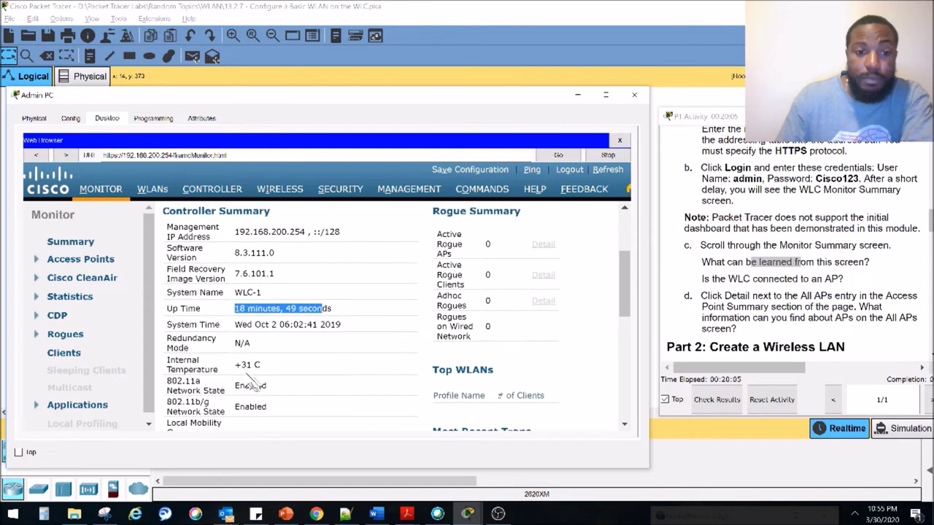
{"action": "scroll", "coordinate": [248, 383], "scroll_direction": "down", "scroll_amount": 1}
{"action": "scroll", "coordinate": [247, 329], "scroll_direction": "down", "scroll_amount": 2}
{"action": "left_click_drag", "start_coordinate": [261, 234], "coordinate": [234, 233]}
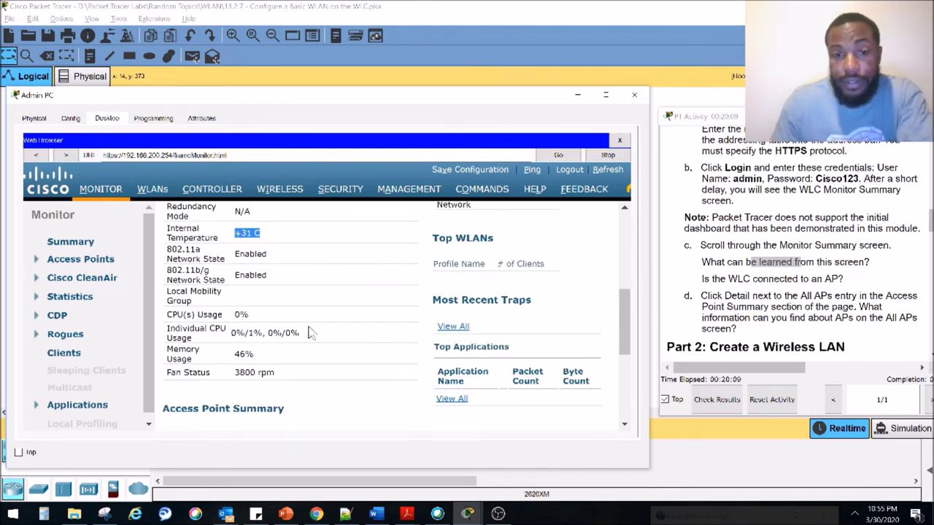
{"action": "scroll", "coordinate": [309, 333], "scroll_direction": "down", "scroll_amount": 4}
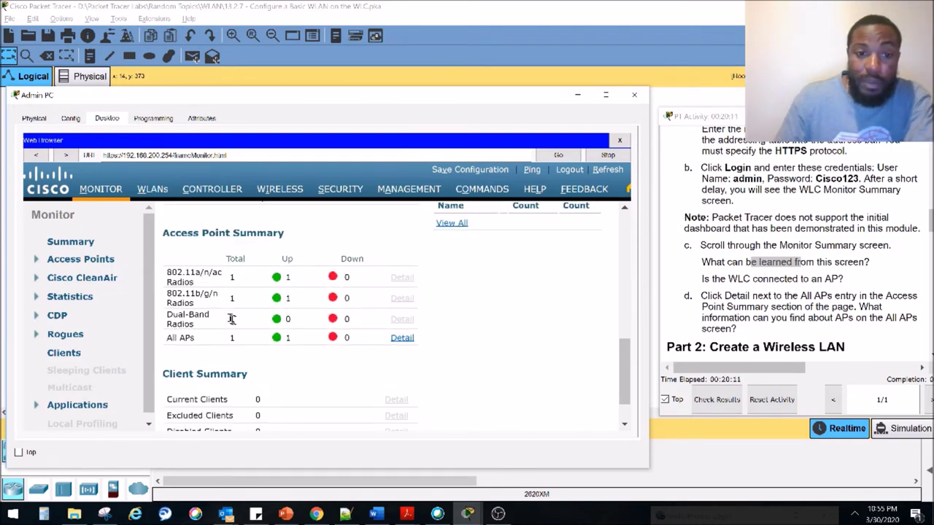
{"action": "left_click_drag", "start_coordinate": [294, 299], "coordinate": [270, 300]}
{"action": "left_click_drag", "start_coordinate": [712, 279], "coordinate": [834, 278]}
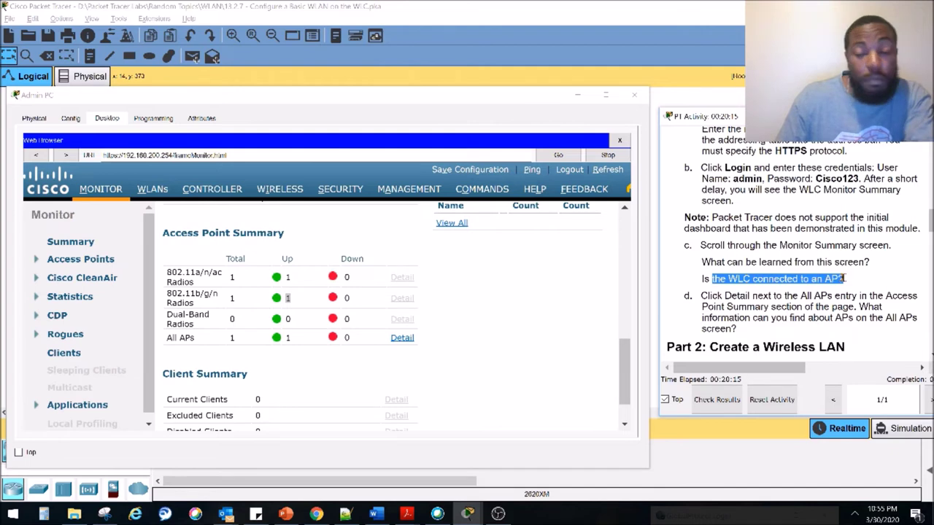
{"action": "mouse_move", "coordinate": [702, 307]}
{"action": "left_mouse_down"}
{"action": "mouse_move", "coordinate": [730, 295]}
{"action": "mouse_move", "coordinate": [702, 307]}
{"action": "left_mouse_up"}
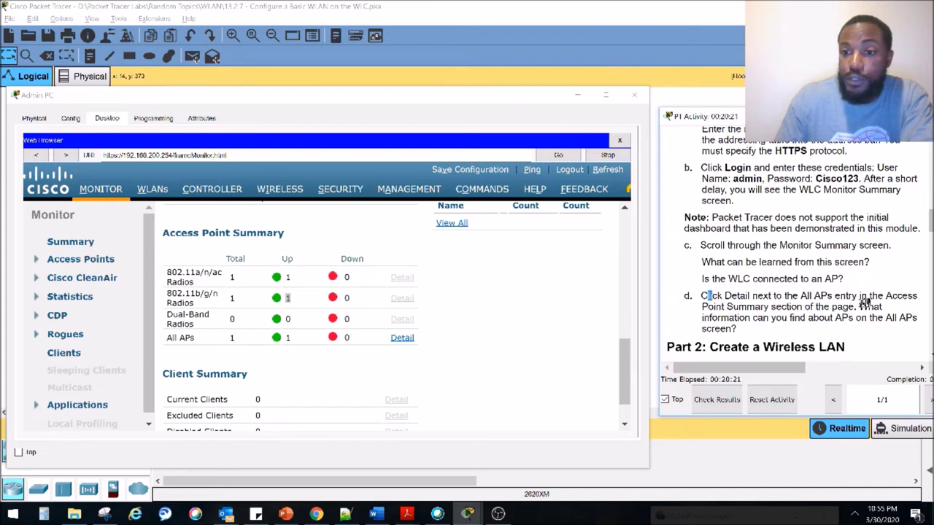
{"action": "left_click", "coordinate": [402, 338]}
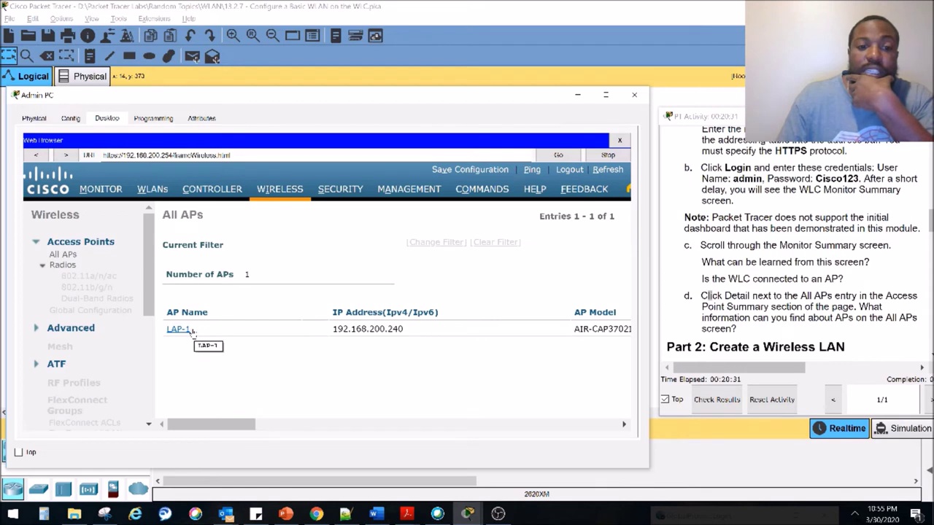
Try LAP-1's details three times, dismissing each 'feature not supported' alert
{"action": "left_click_drag", "start_coordinate": [191, 329], "coordinate": [172, 330]}
{"action": "left_click", "coordinate": [177, 329]}
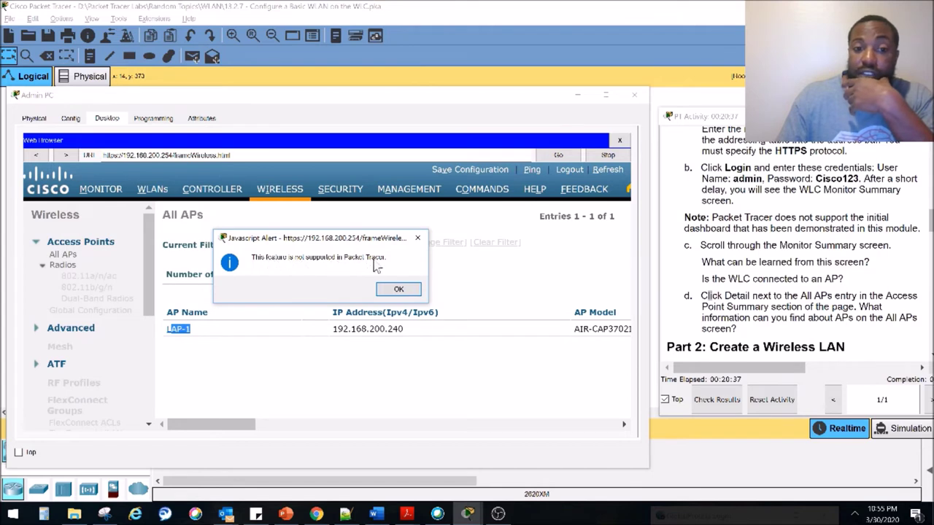
{"action": "left_click", "coordinate": [398, 289]}
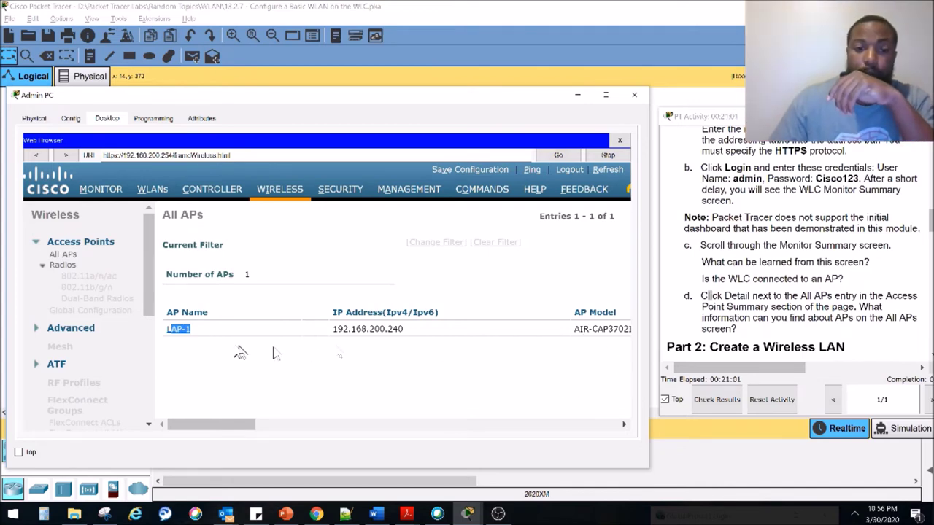
{"action": "left_click", "coordinate": [191, 329]}
{"action": "left_click", "coordinate": [405, 292]}
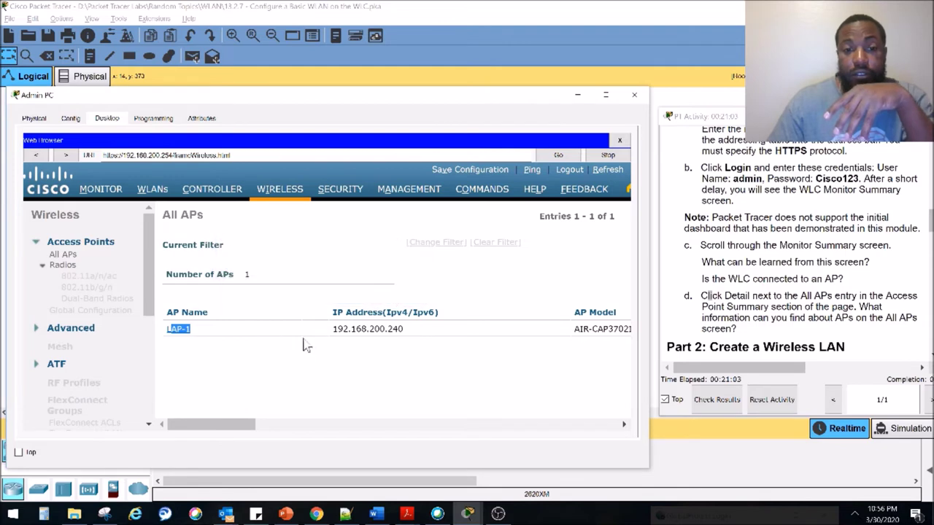
{"action": "left_click", "coordinate": [270, 333]}
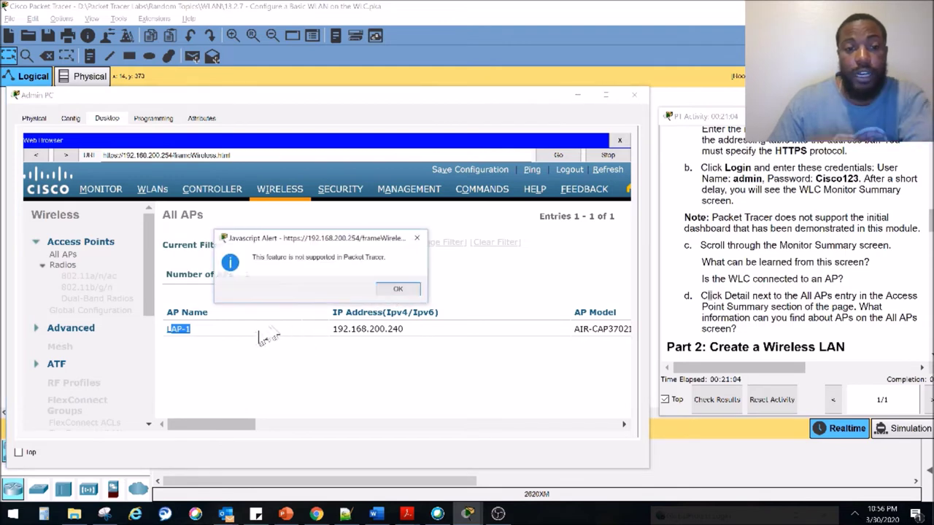
{"action": "left_click", "coordinate": [399, 292]}
{"action": "left_click_drag", "start_coordinate": [576, 330], "coordinate": [666, 337]}
Scroll the instructions to Part 2 Step 1 and open the controller's empty WLANs page
{"action": "left_click", "coordinate": [780, 319]}
{"action": "scroll", "coordinate": [781, 314], "scroll_direction": "down", "scroll_amount": 3}
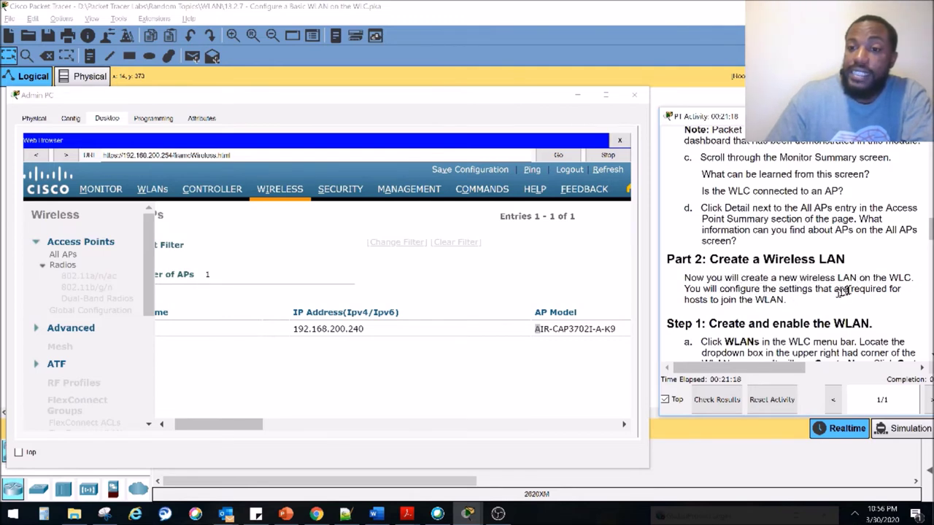
{"action": "scroll", "coordinate": [803, 302], "scroll_direction": "down", "scroll_amount": 2}
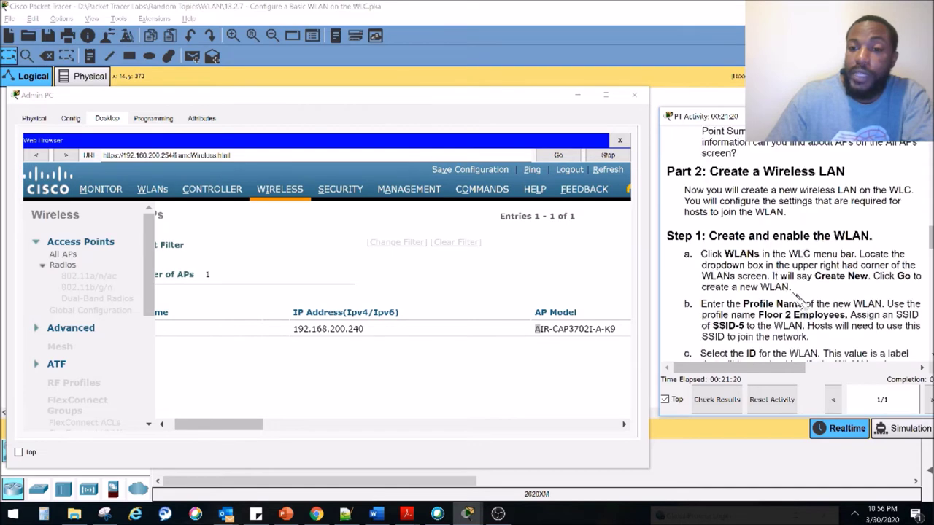
{"action": "left_click_drag", "start_coordinate": [719, 238], "coordinate": [851, 237]}
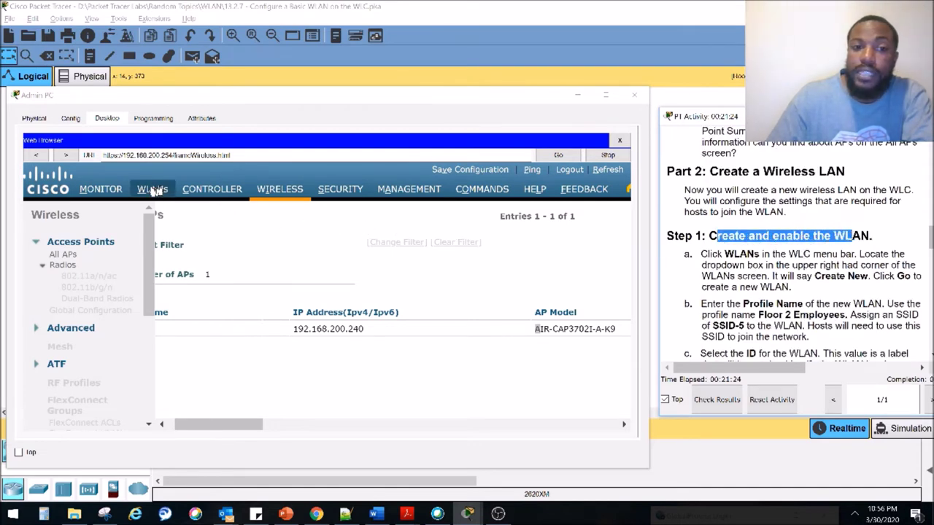
{"action": "left_click", "coordinate": [153, 190]}
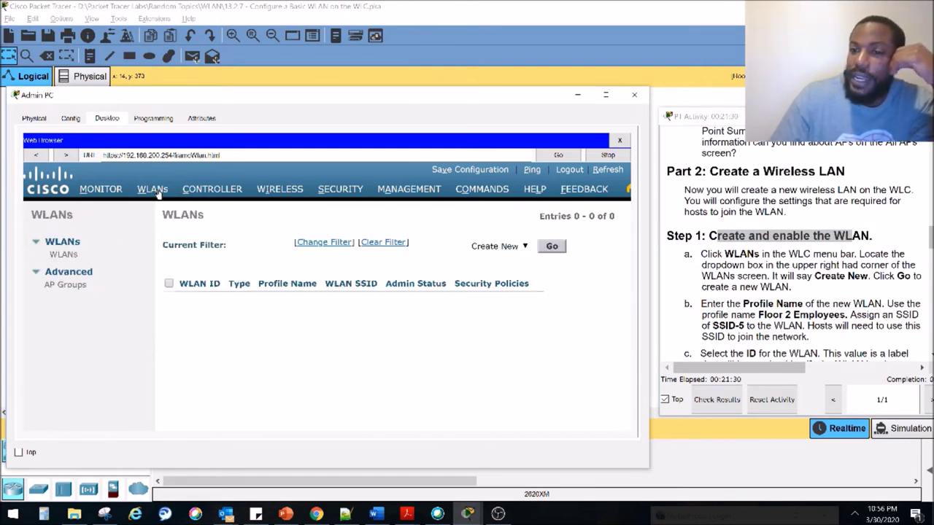
{"action": "double_click", "coordinate": [851, 266]}
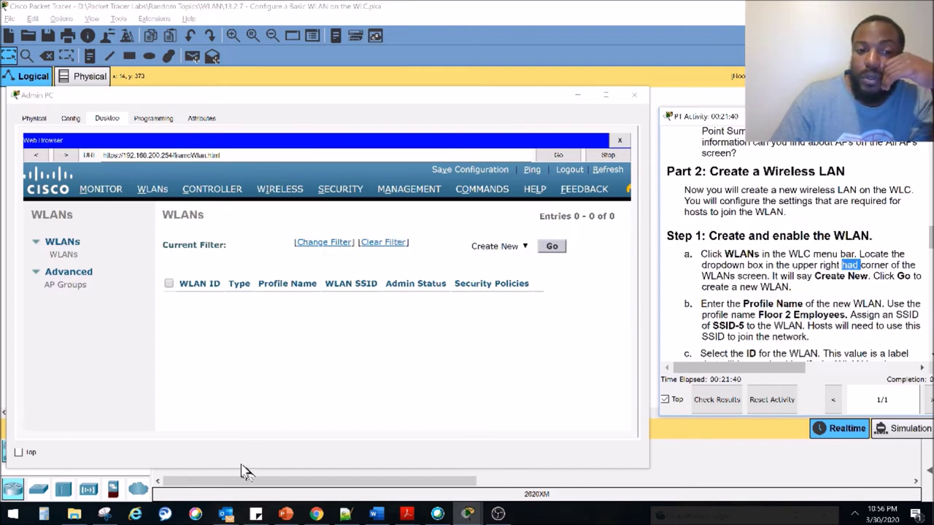
{"action": "left_click", "coordinate": [380, 436]}
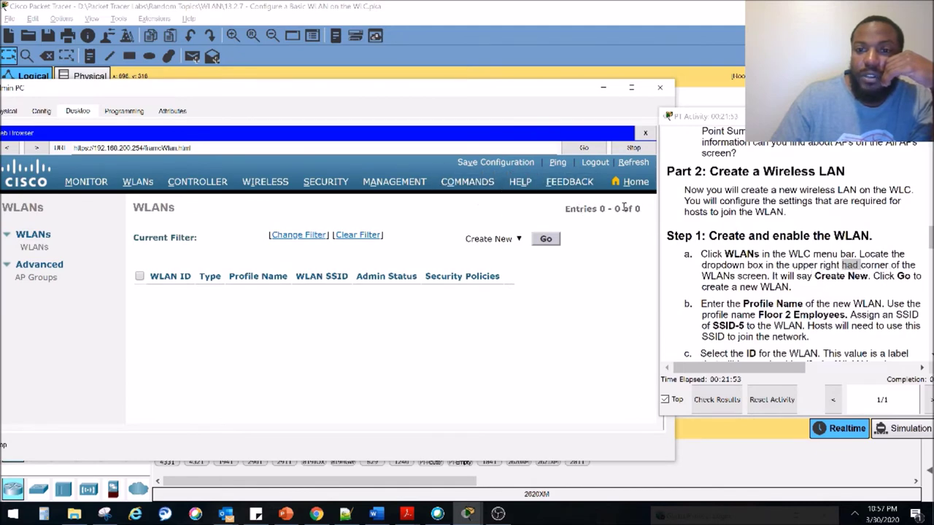
Keep Create New selected and go to the WLANs > New form (Type WLAN, ID 1)
{"action": "left_click", "coordinate": [518, 239]}
{"action": "left_click", "coordinate": [490, 249]}
{"action": "left_click", "coordinate": [547, 239]}
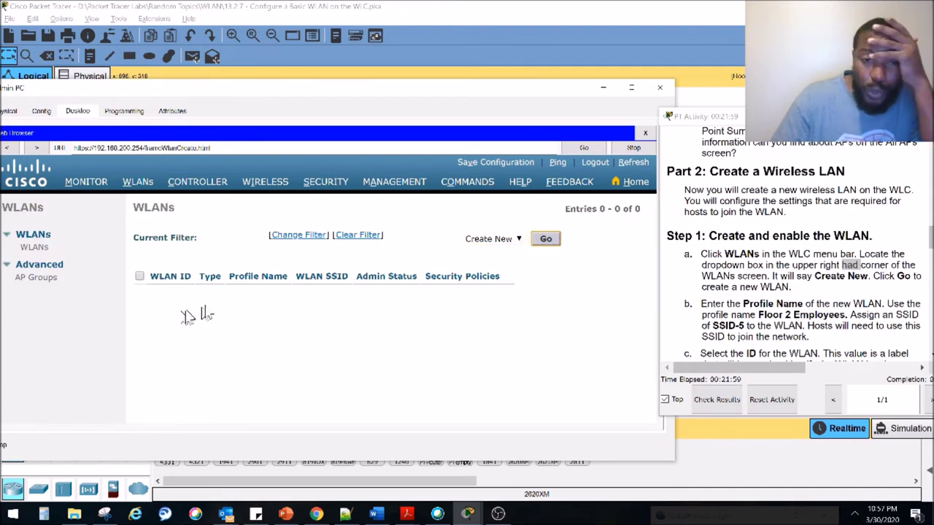
Glance at the Windows Wi-Fi network list in the system tray, then close it
{"action": "left_click", "coordinate": [853, 513]}
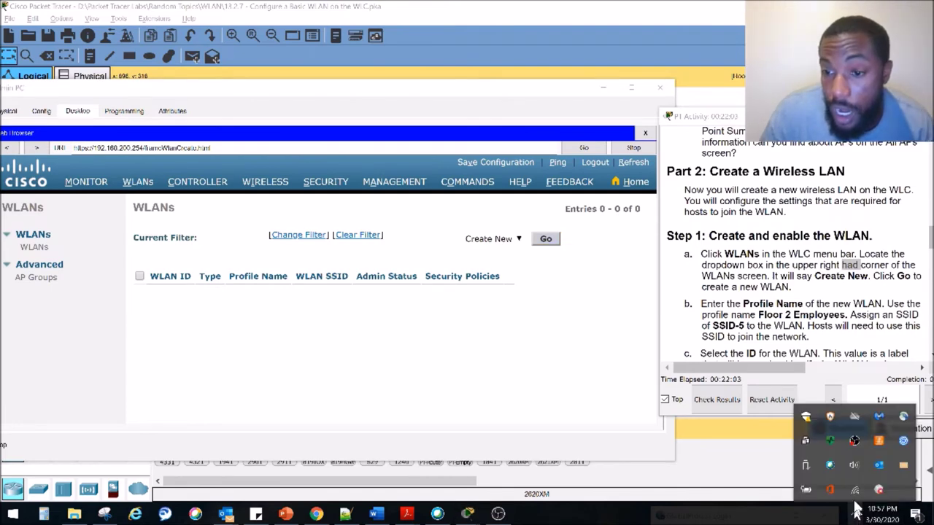
{"action": "left_click", "coordinate": [855, 490]}
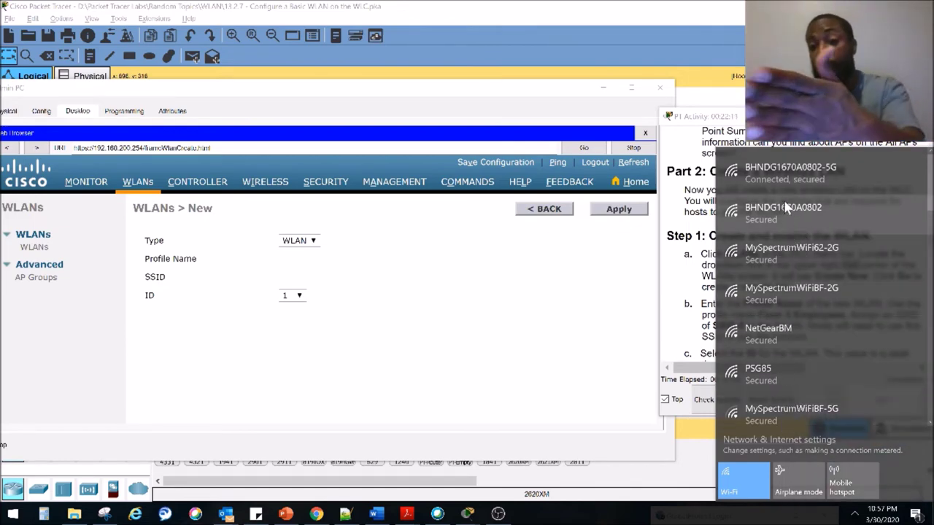
{"action": "left_click", "coordinate": [456, 379]}
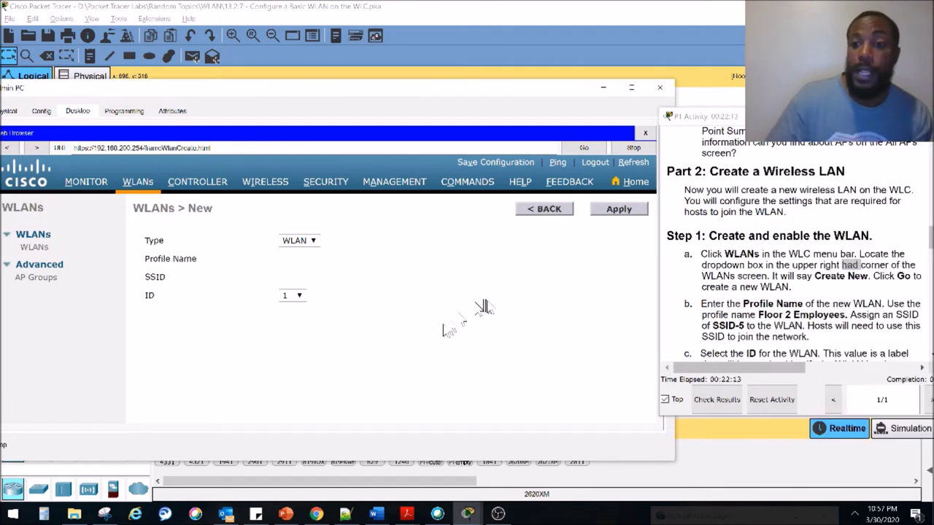
Enter profile name 'Floor 2 Employees' and SSID 'SSID-5' for the new WLAN
{"action": "left_click", "coordinate": [407, 259]}
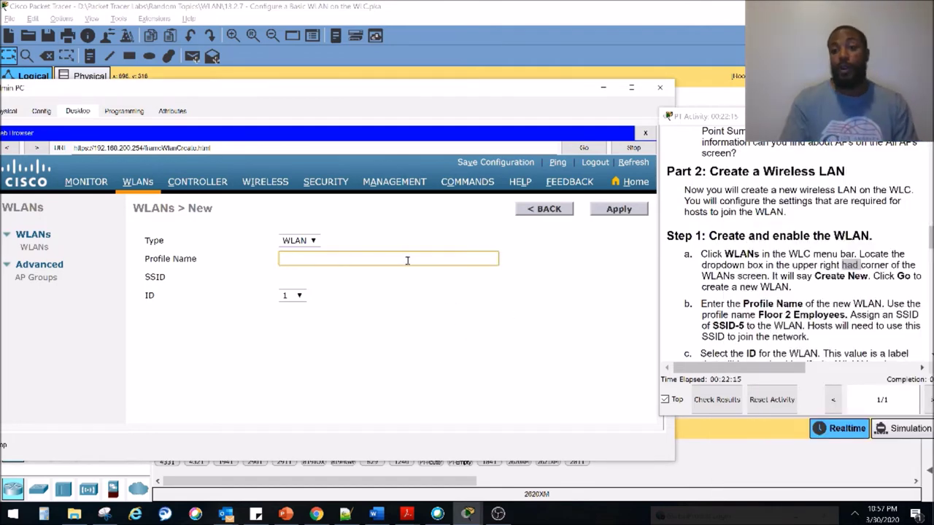
{"action": "type", "text": "F"}
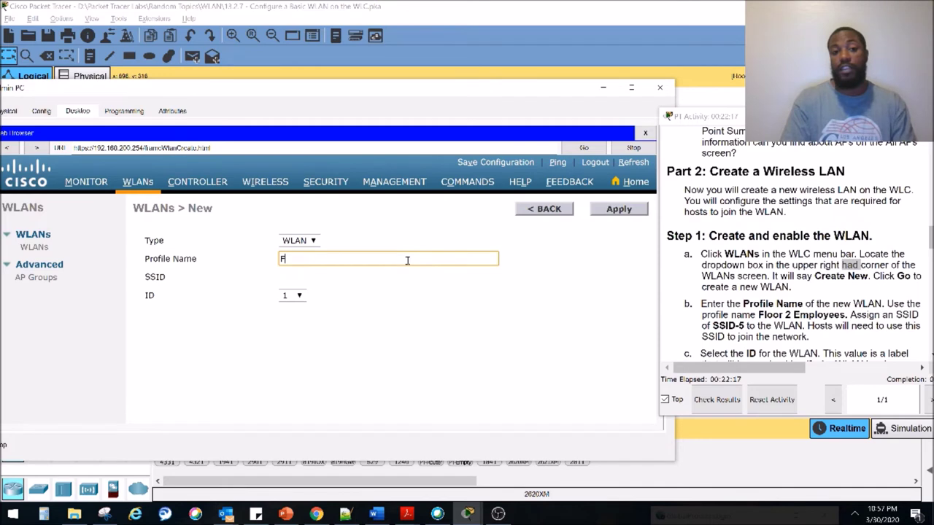
{"action": "type", "text": "loor 2 Employees"}
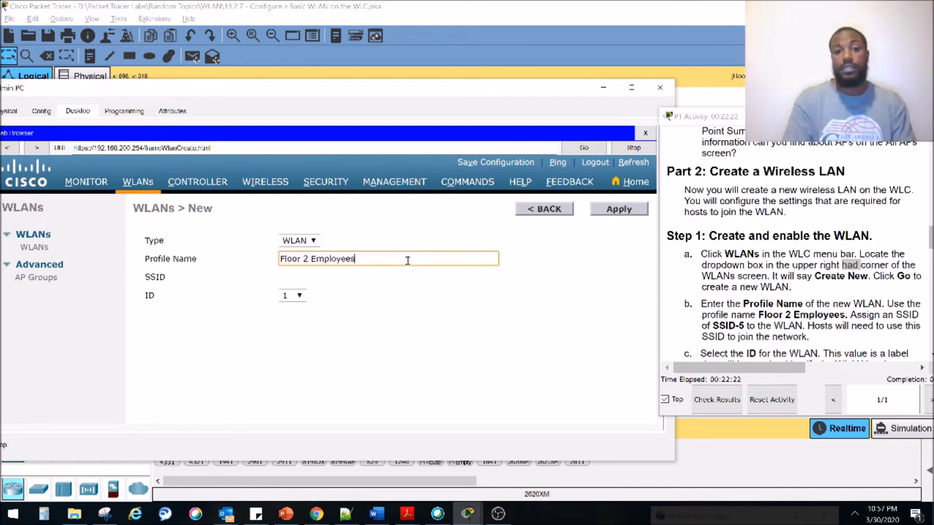
{"action": "key", "text": "Tab"}
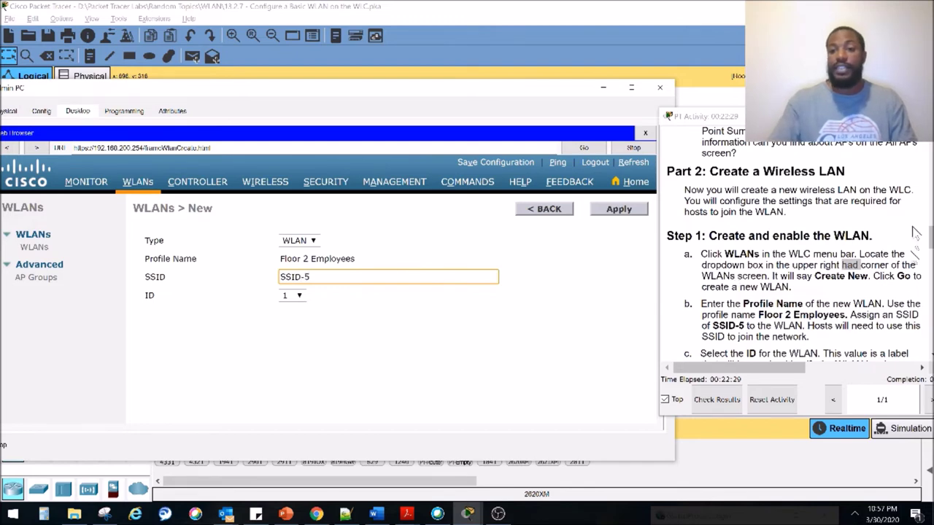
{"action": "left_click", "coordinate": [821, 326]}
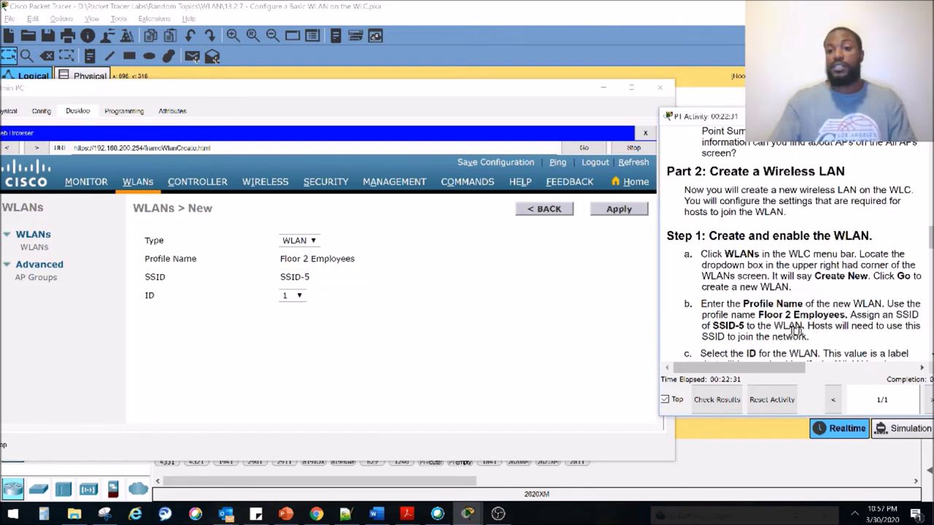
{"action": "scroll", "coordinate": [732, 334], "scroll_direction": "down", "scroll_amount": 1}
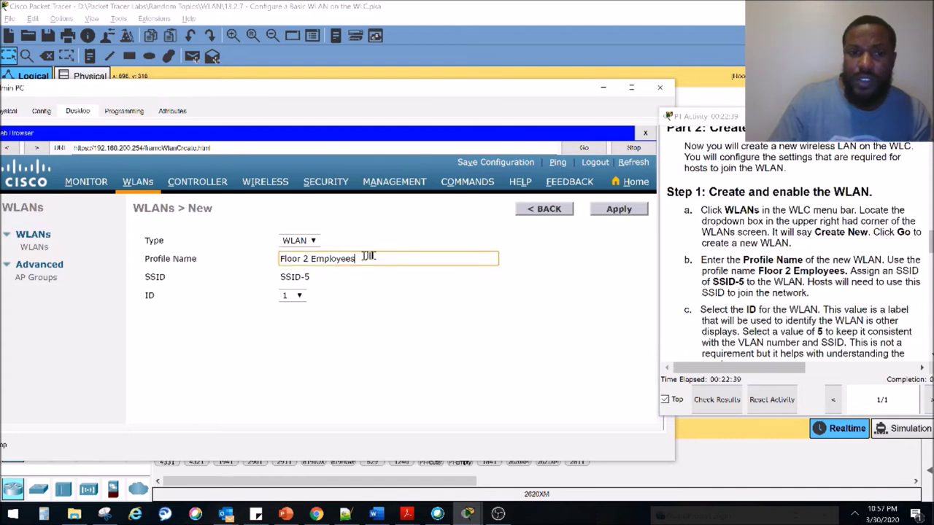
{"action": "left_click_drag", "start_coordinate": [353, 259], "coordinate": [242, 260]}
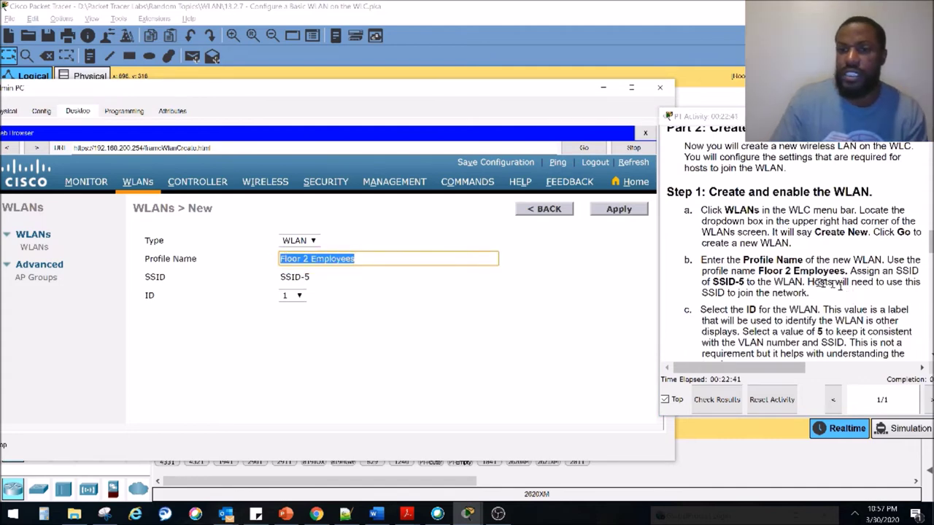
{"action": "scroll", "coordinate": [831, 285], "scroll_direction": "down", "scroll_amount": 1}
{"action": "left_click_drag", "start_coordinate": [710, 270], "coordinate": [810, 273]}
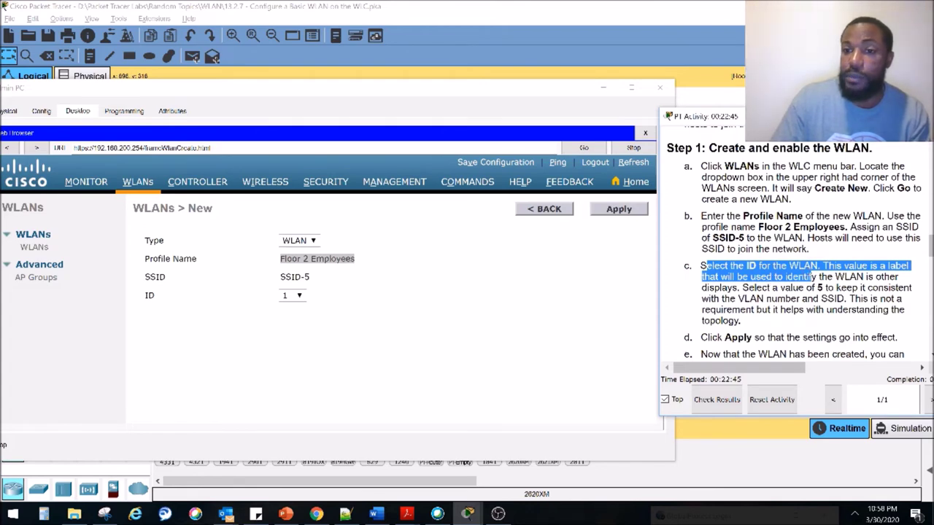
{"action": "left_click", "coordinate": [811, 276]}
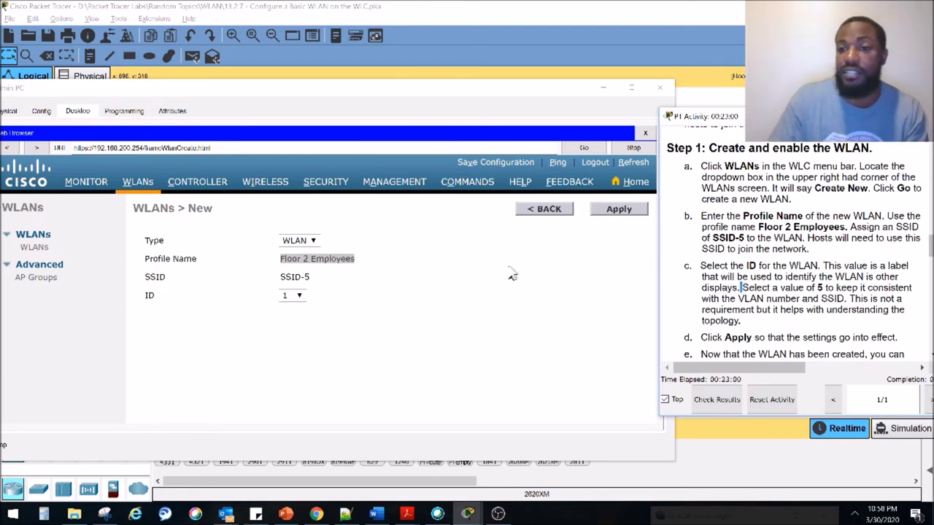
Choose WLAN ID 5 and apply to create the WLAN
{"action": "left_click", "coordinate": [296, 295]}
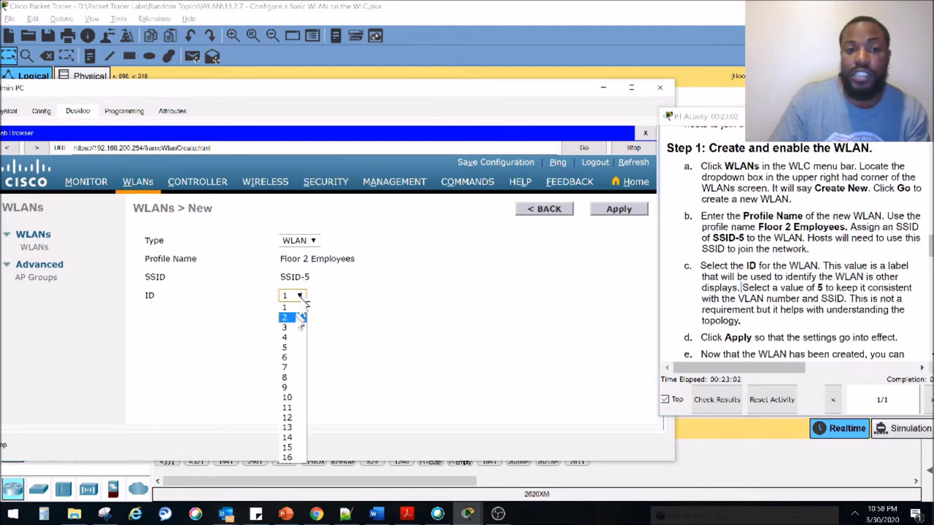
{"action": "left_click", "coordinate": [290, 353]}
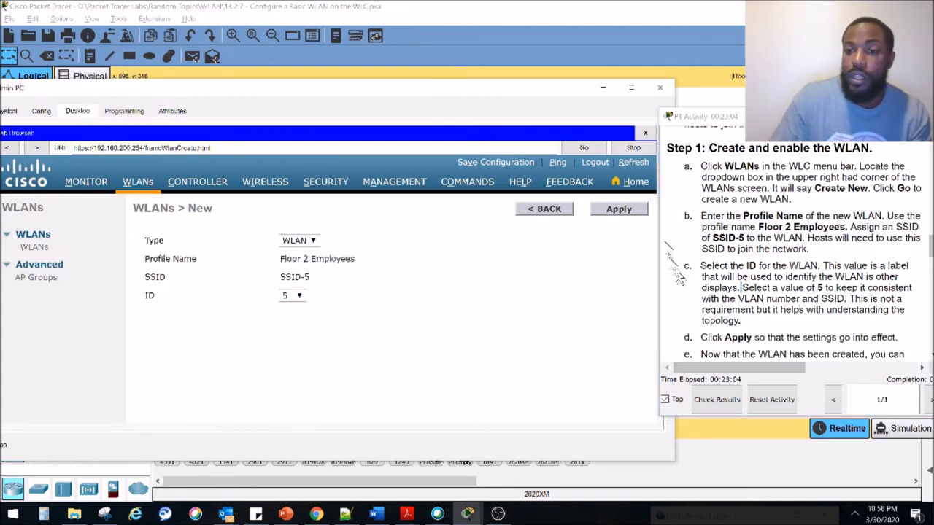
{"action": "left_click", "coordinate": [631, 211]}
{"action": "scroll", "coordinate": [847, 266], "scroll_direction": "down", "scroll_amount": 3}
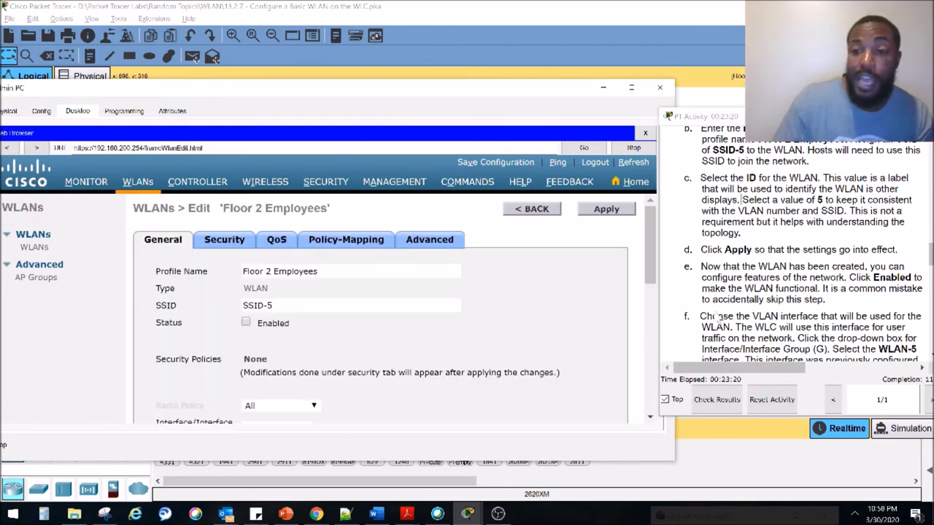
Set the Floor 2 Employees WLAN Status to Enabled
{"action": "left_click", "coordinate": [247, 324]}
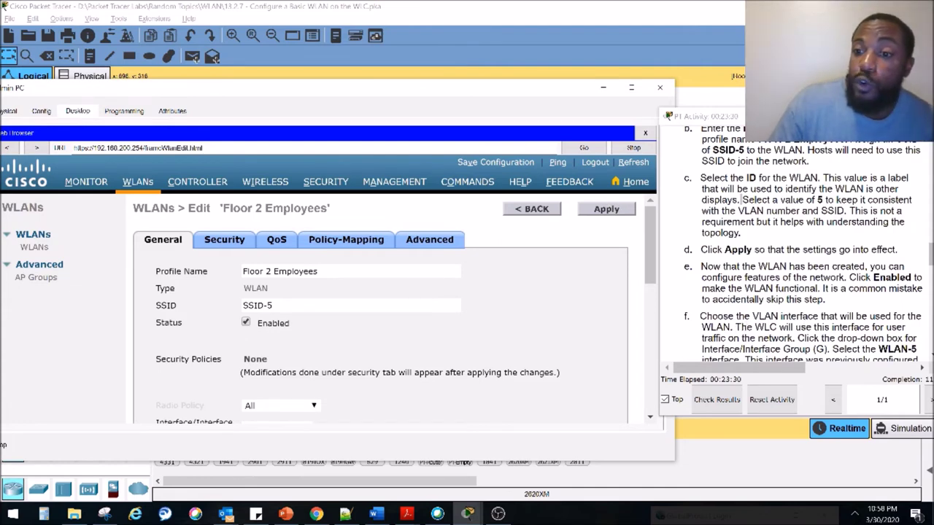
{"action": "scroll", "coordinate": [823, 321], "scroll_direction": "down", "scroll_amount": 2}
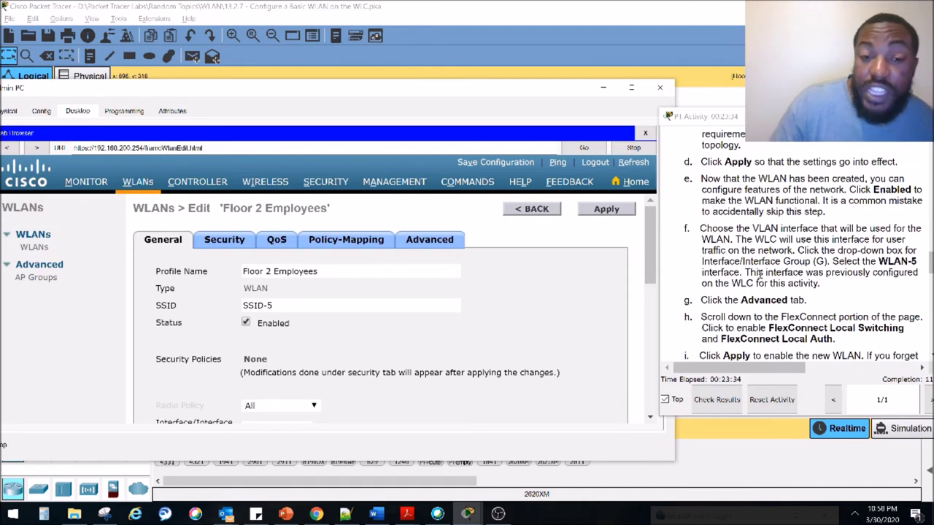
{"action": "left_click", "coordinate": [602, 88]}
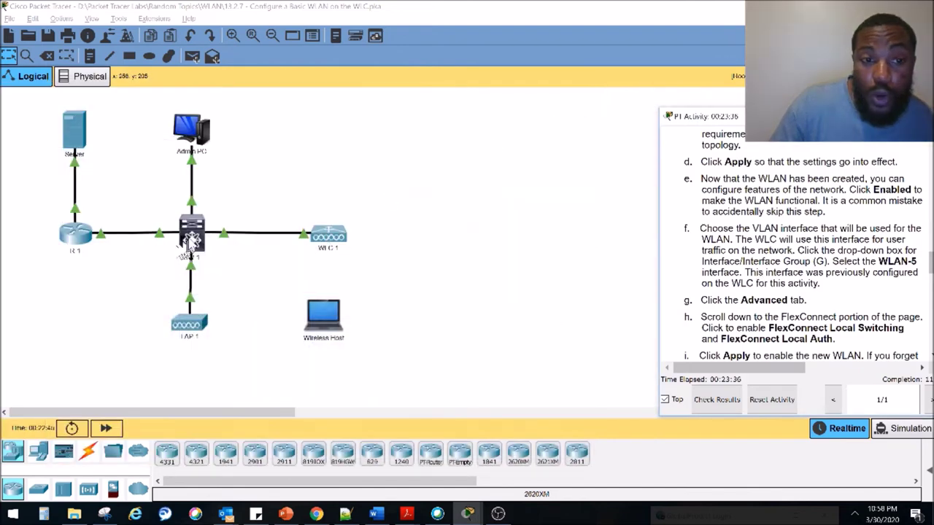
{"action": "key", "text": "alt+Tab"}
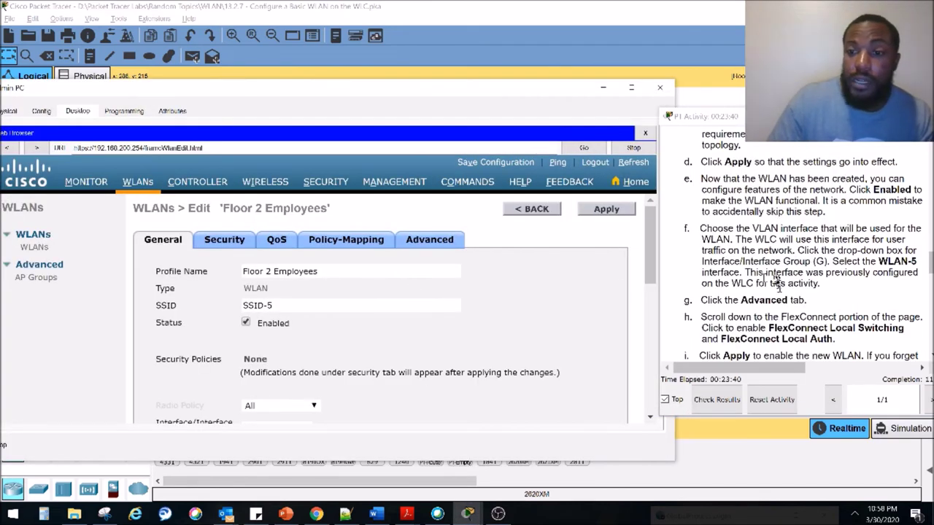
{"action": "left_click", "coordinate": [779, 314]}
{"action": "scroll", "coordinate": [736, 315], "scroll_direction": "down", "scroll_amount": 1}
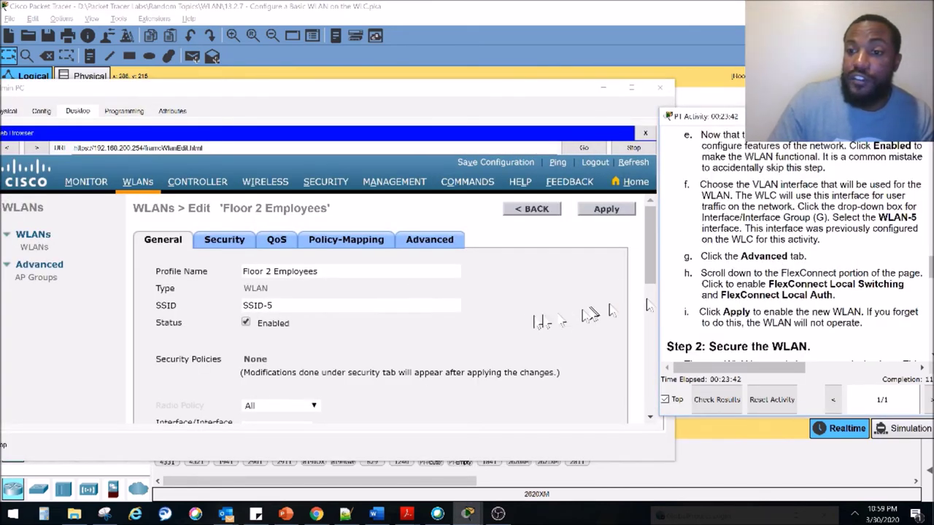
{"action": "scroll", "coordinate": [459, 329], "scroll_direction": "down", "scroll_amount": 6}
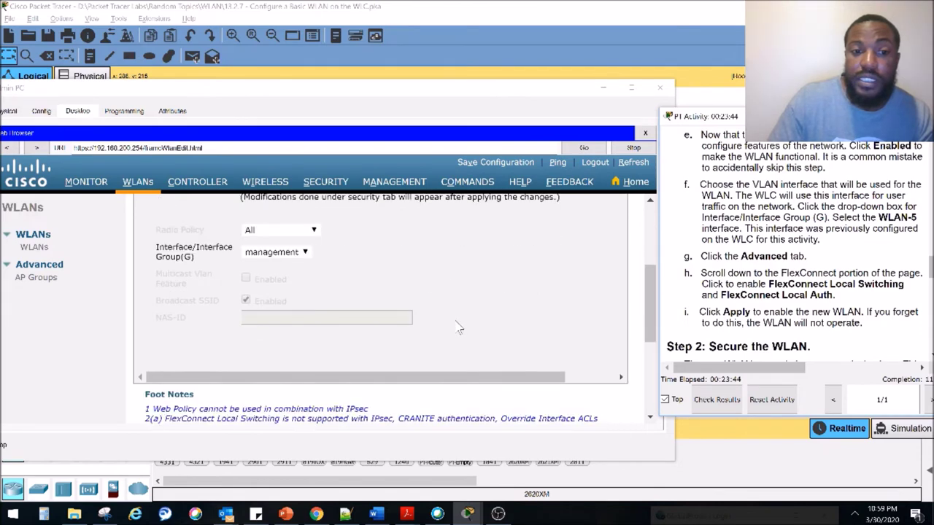
{"action": "scroll", "coordinate": [460, 328], "scroll_direction": "up", "scroll_amount": 5}
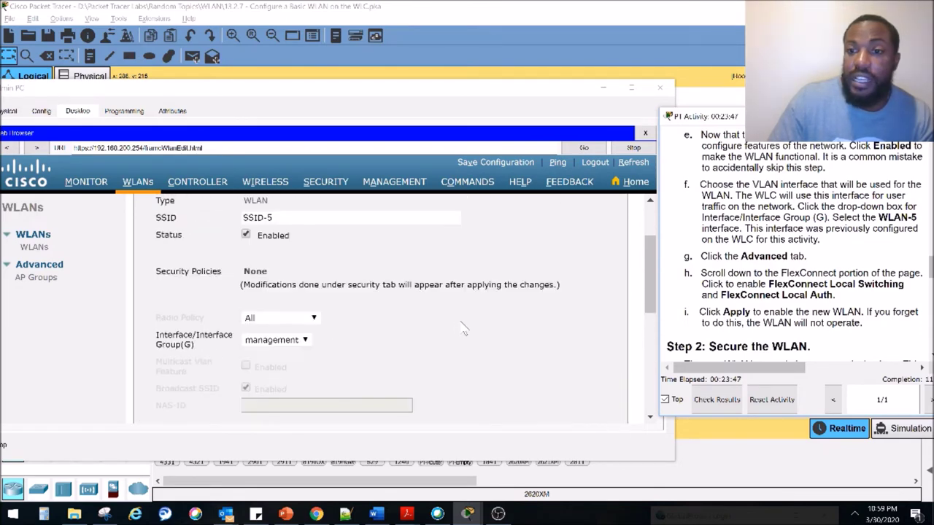
{"action": "scroll", "coordinate": [769, 262], "scroll_direction": "up", "scroll_amount": 3}
{"action": "scroll", "coordinate": [770, 261], "scroll_direction": "down", "scroll_amount": 1}
{"action": "scroll", "coordinate": [768, 255], "scroll_direction": "up", "scroll_amount": 1}
{"action": "scroll", "coordinate": [762, 267], "scroll_direction": "down", "scroll_amount": 1}
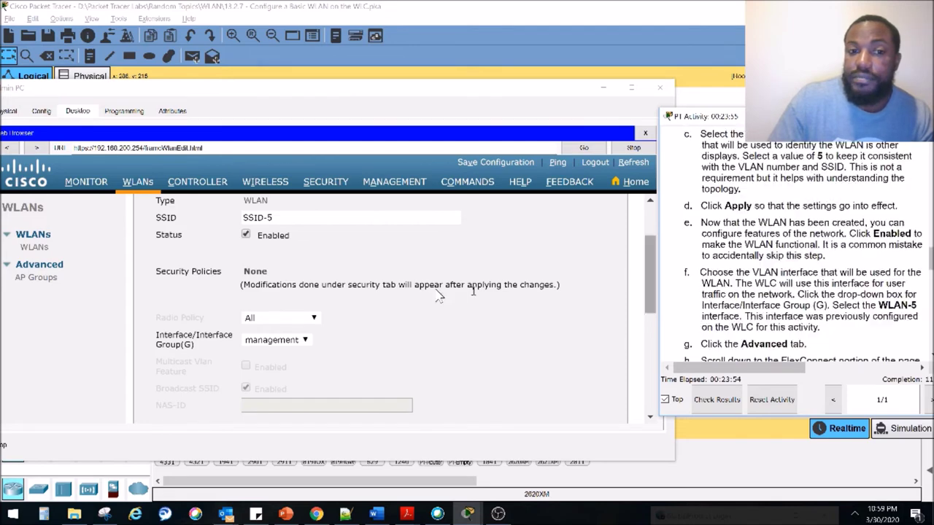
Map the WLAN to the WLAN-5 interface
{"action": "left_click", "coordinate": [305, 340]}
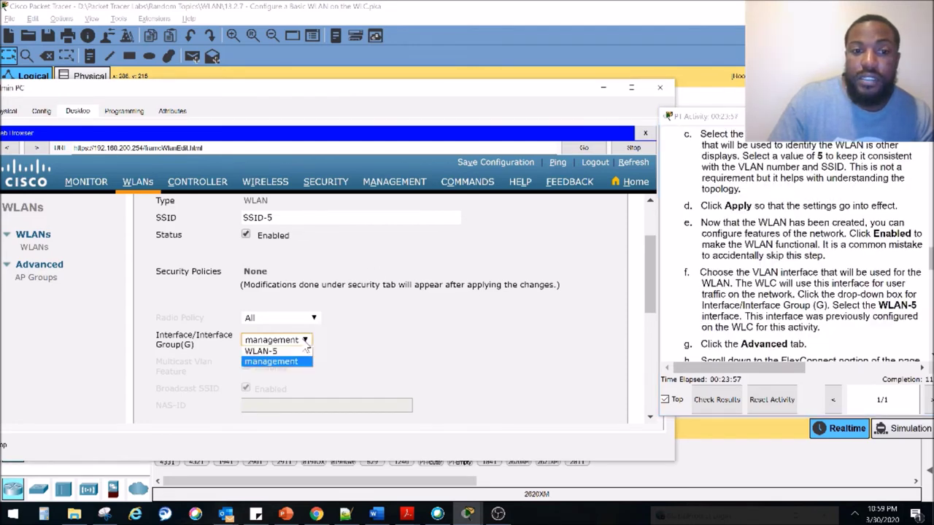
{"action": "left_click", "coordinate": [302, 351]}
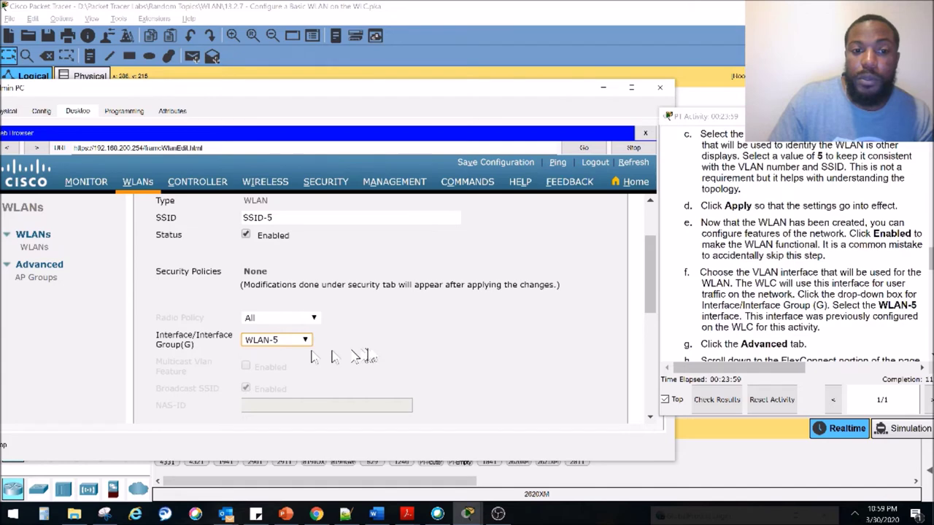
{"action": "left_click", "coordinate": [728, 286]}
{"action": "scroll", "coordinate": [733, 290], "scroll_direction": "down", "scroll_amount": 1}
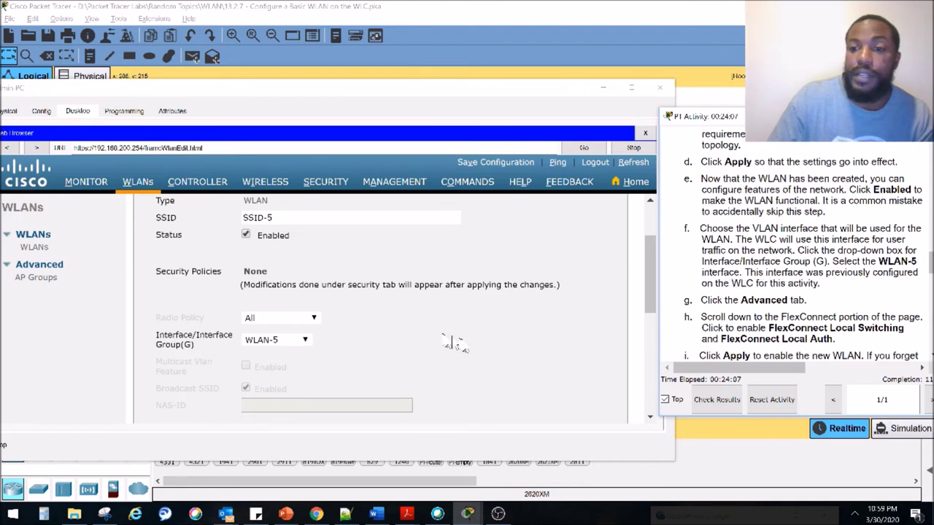
{"action": "scroll", "coordinate": [719, 300], "scroll_direction": "down", "scroll_amount": 1}
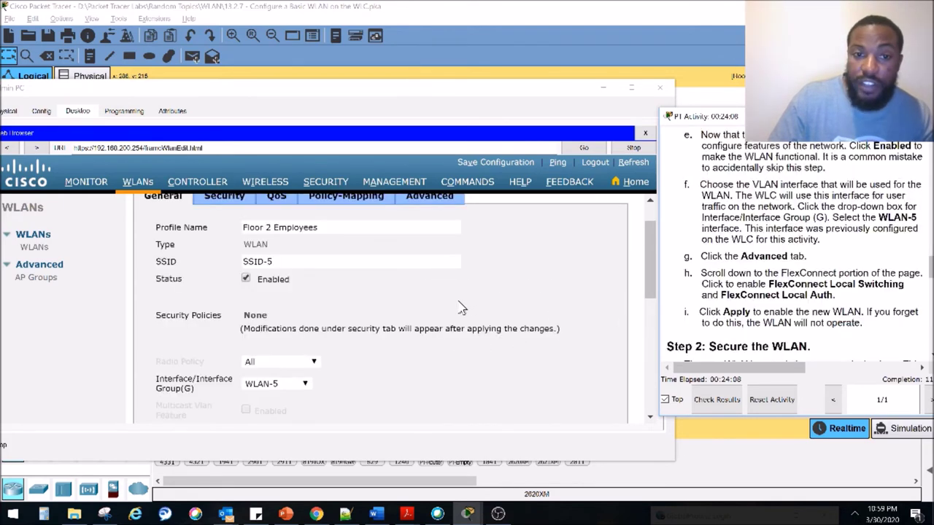
{"action": "scroll", "coordinate": [467, 307], "scroll_direction": "up", "scroll_amount": 3}
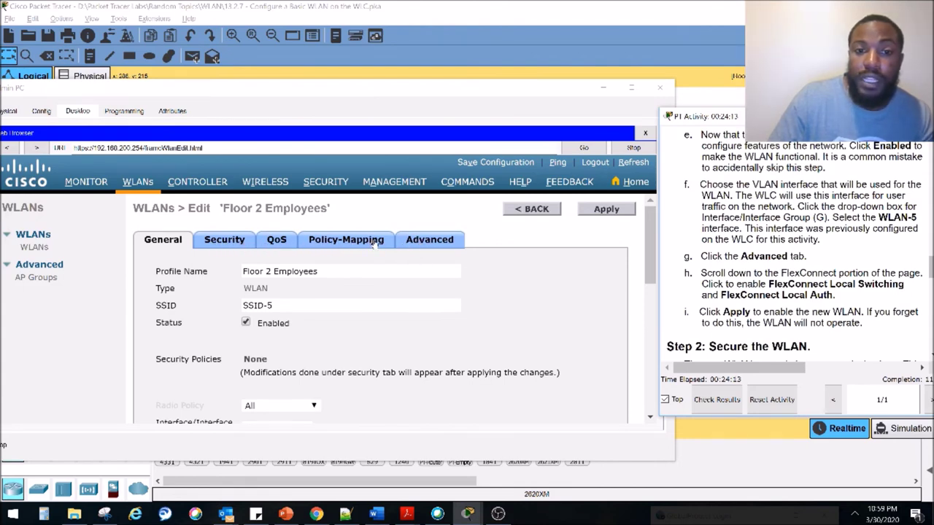
On the Advanced tab, enable FlexConnect Local Switching and Local Auth, then apply
{"action": "left_click", "coordinate": [434, 245]}
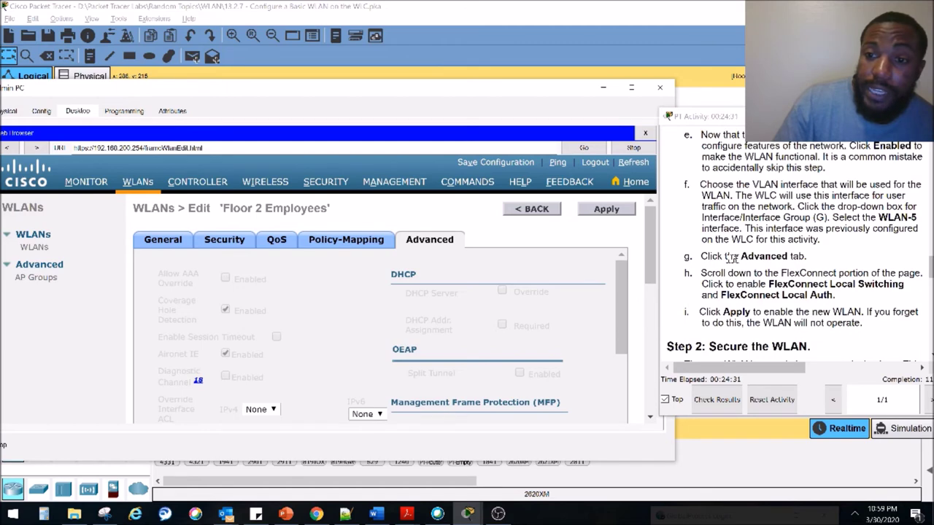
{"action": "scroll", "coordinate": [328, 315], "scroll_direction": "down", "scroll_amount": 5}
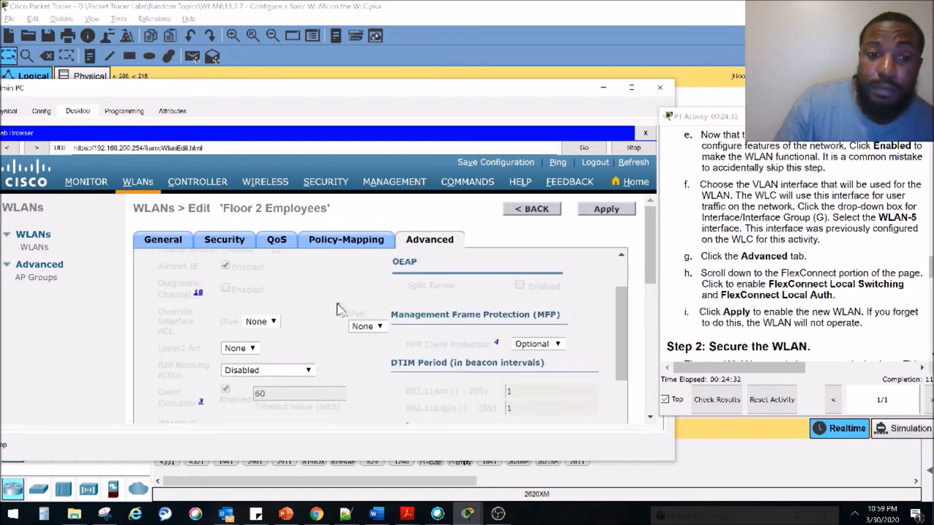
{"action": "scroll", "coordinate": [328, 315], "scroll_direction": "down", "scroll_amount": 8}
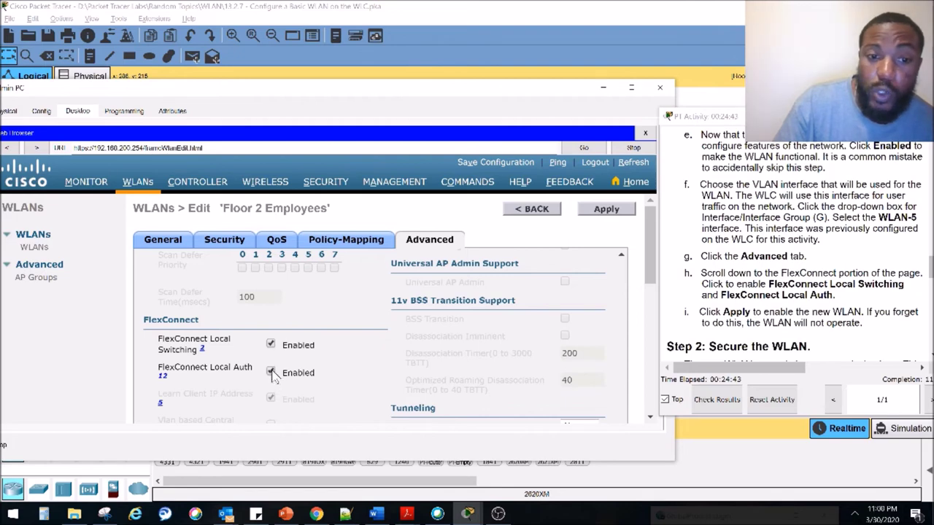
{"action": "scroll", "coordinate": [814, 314], "scroll_direction": "down", "scroll_amount": 1}
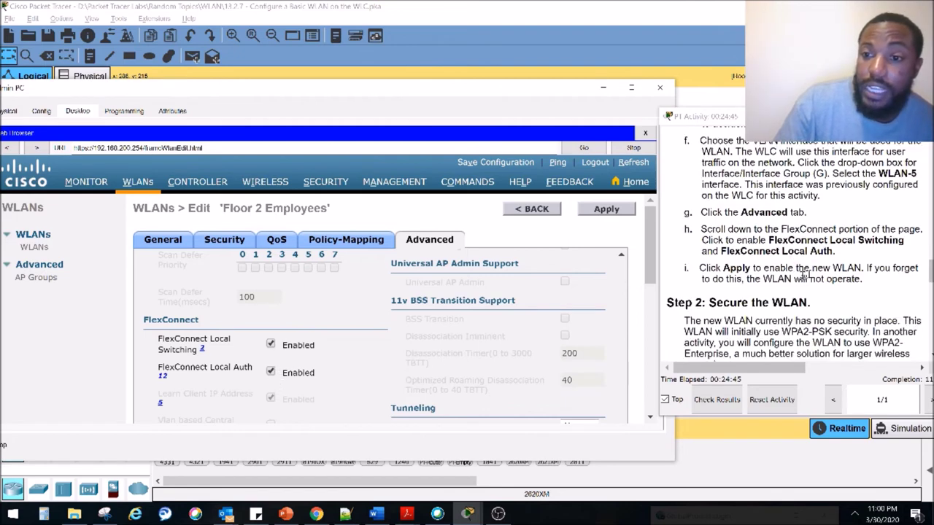
{"action": "left_click", "coordinate": [612, 212]}
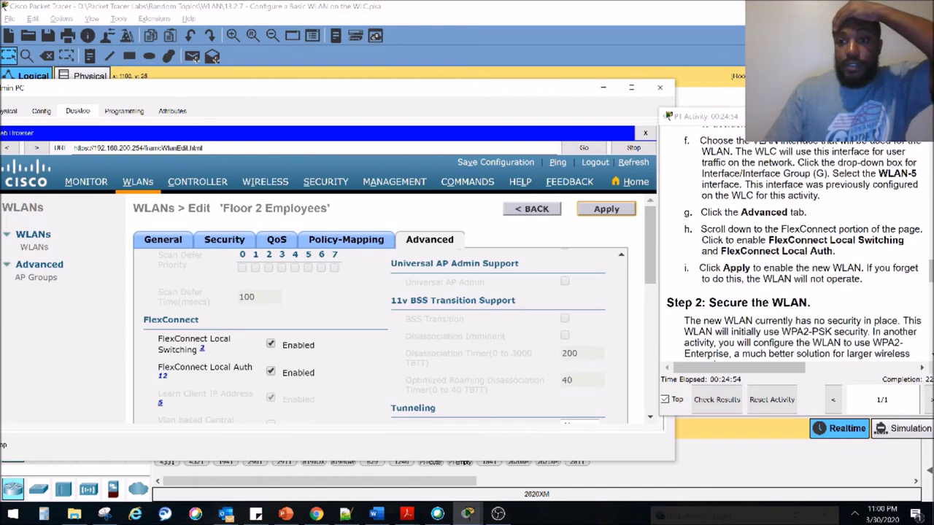
Apply the WLAN settings and accept the warning about briefly disabling the WLAN
{"action": "left_click_drag", "start_coordinate": [931, 391], "coordinate": [916, 386]}
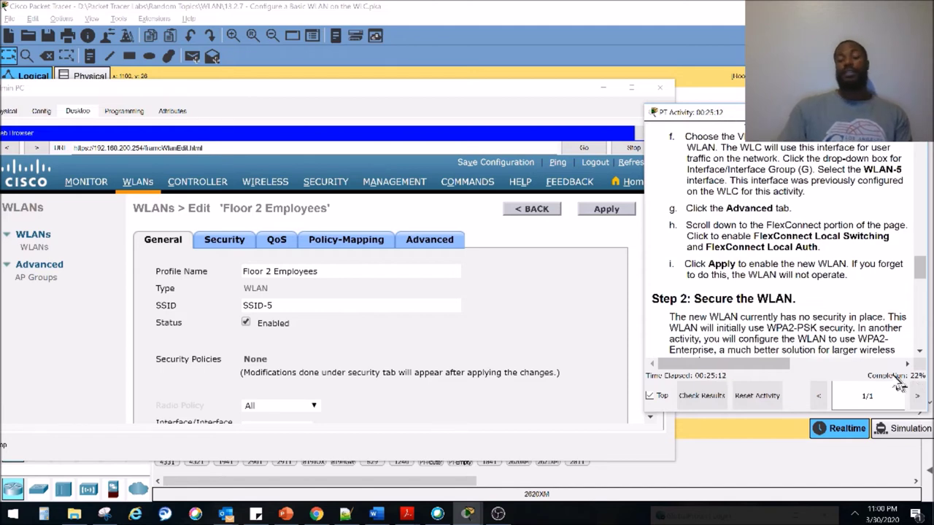
{"action": "left_click", "coordinate": [619, 211]}
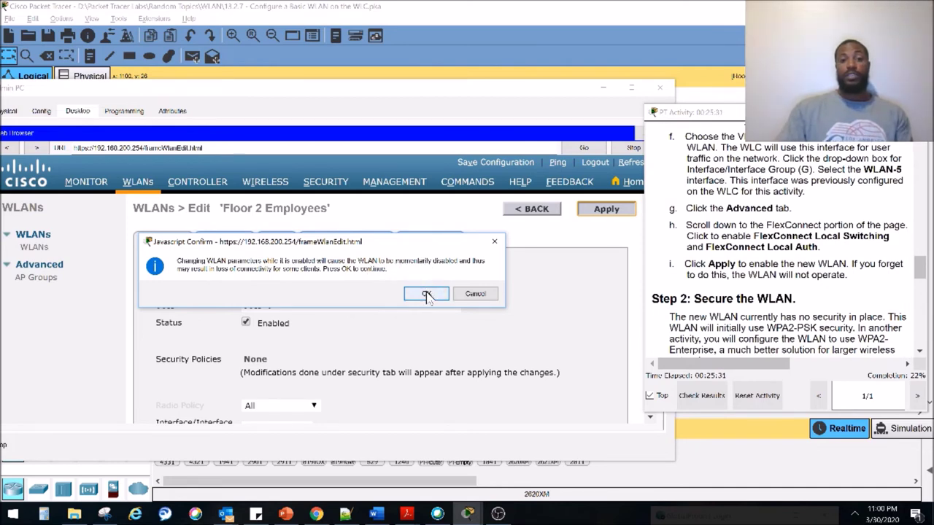
{"action": "left_click", "coordinate": [427, 294]}
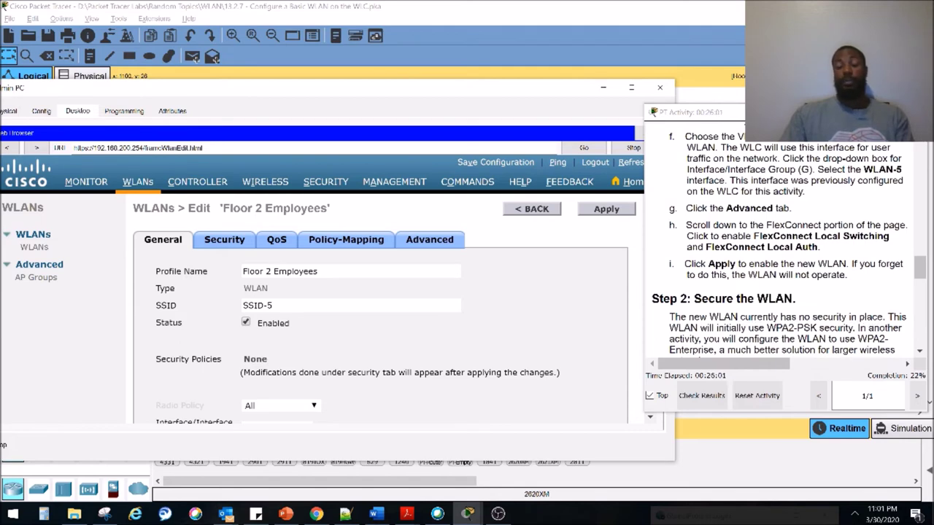
Show the hidden notification-area icons on the Windows taskbar
{"action": "left_click", "coordinate": [854, 514]}
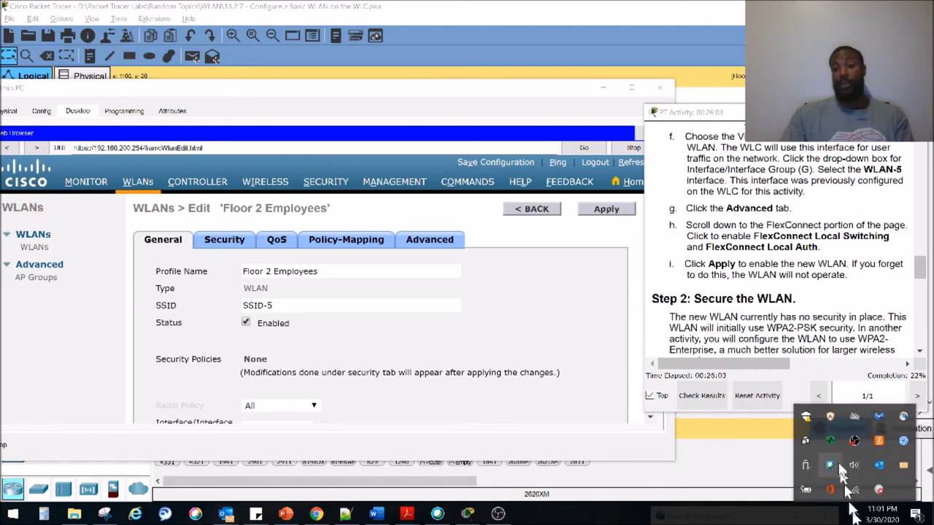
Start joining NetGearBM from the Wi-Fi list, cancel the key prompt, and close the list
{"action": "left_click", "coordinate": [855, 484]}
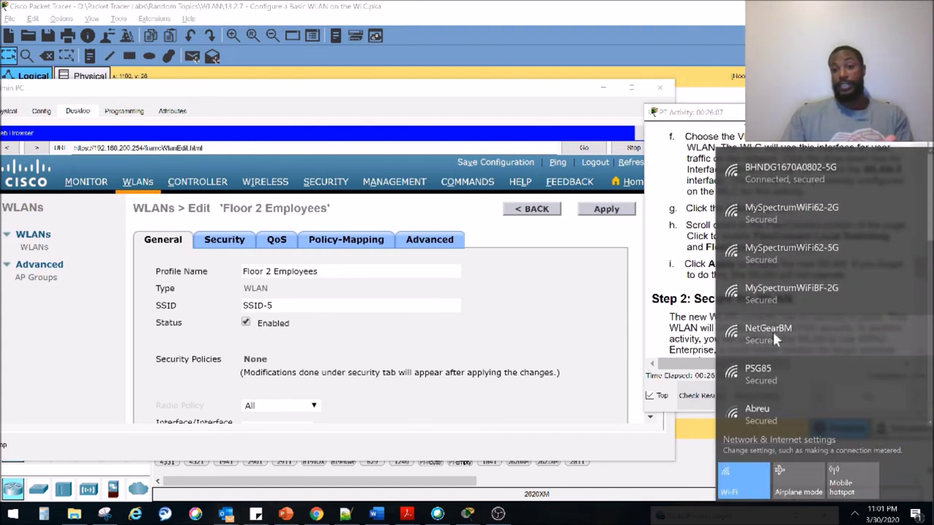
{"action": "left_click", "coordinate": [773, 331]}
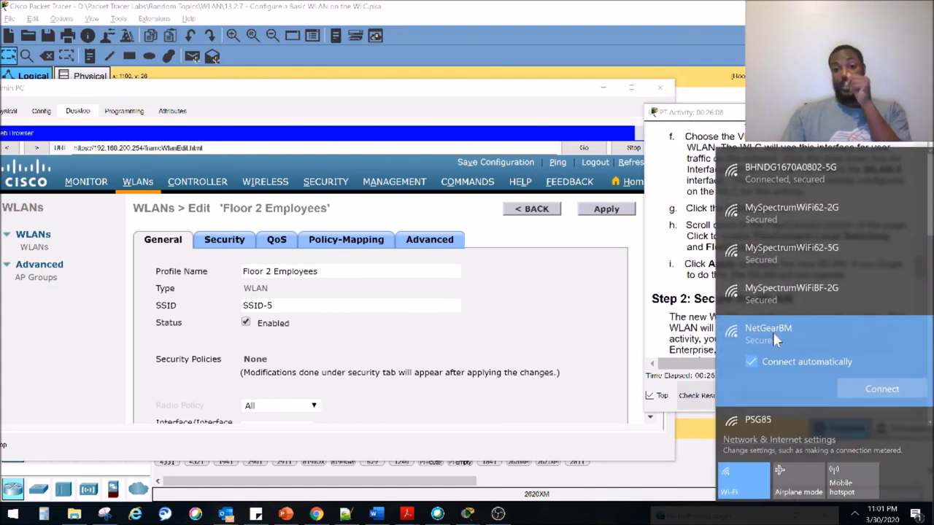
{"action": "left_click", "coordinate": [861, 391]}
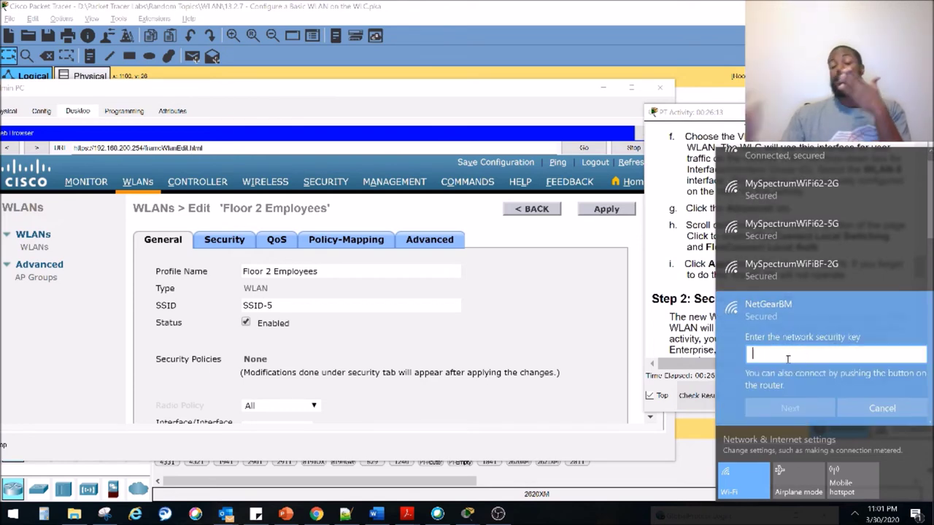
{"action": "left_click", "coordinate": [853, 409]}
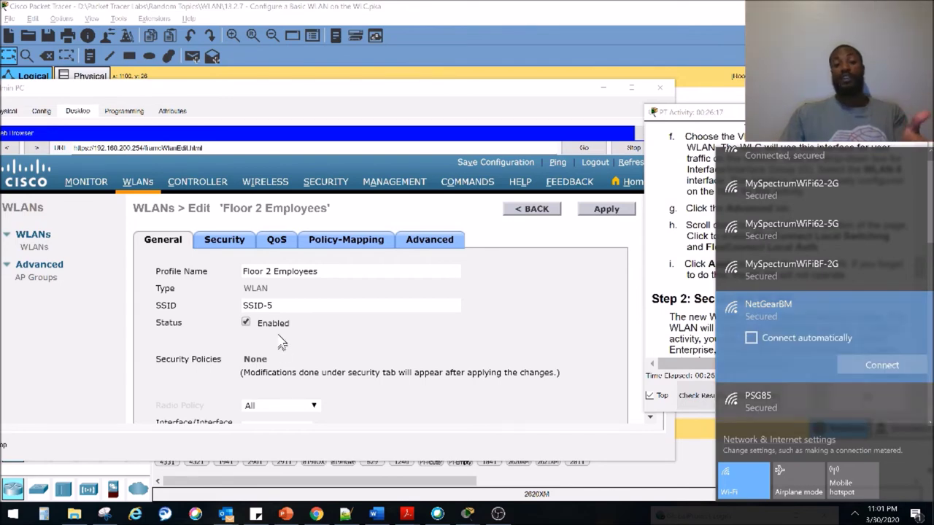
{"action": "left_click", "coordinate": [276, 357]}
{"action": "left_click_drag", "start_coordinate": [315, 272], "coordinate": [229, 271]}
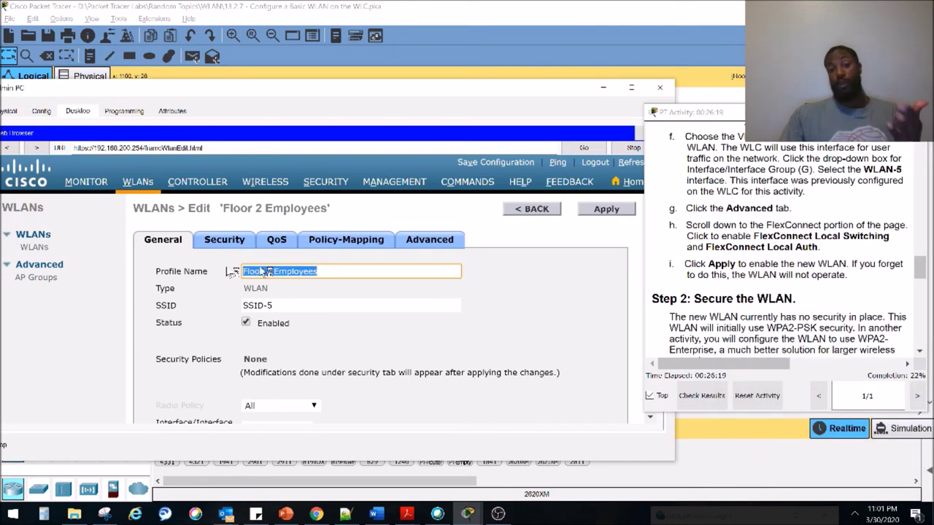
Highlight the WPA2-PSK security requirement in the activity instructions
{"action": "left_click", "coordinate": [733, 314]}
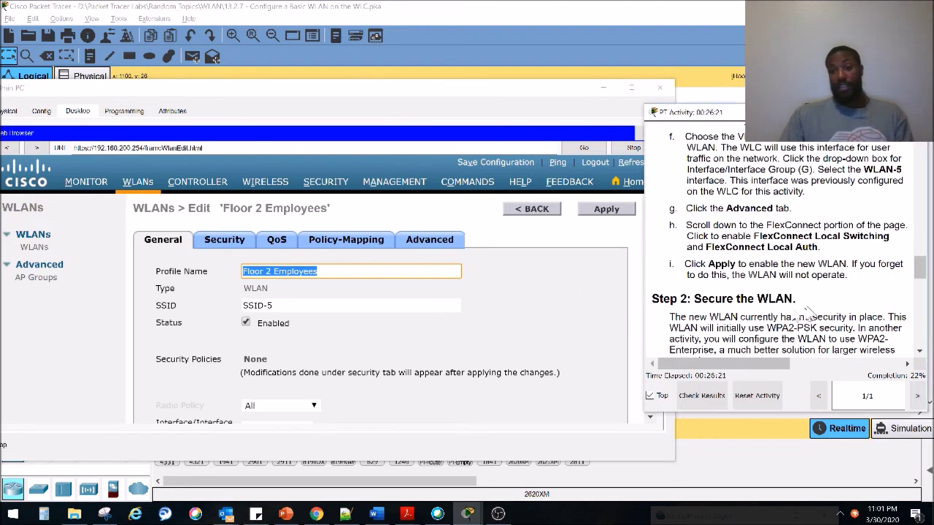
{"action": "left_click_drag", "start_coordinate": [728, 343], "coordinate": [876, 341]}
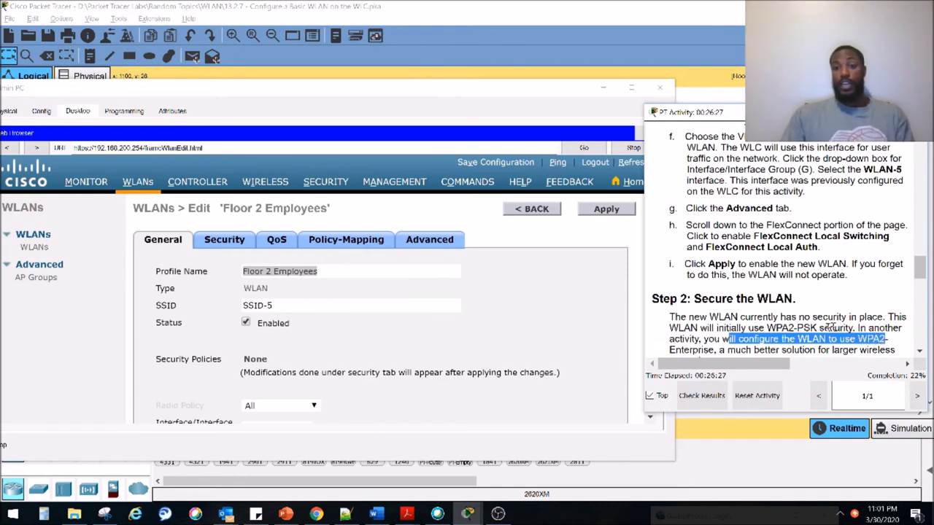
{"action": "left_click", "coordinate": [829, 327]}
{"action": "left_click_drag", "start_coordinate": [775, 327], "coordinate": [859, 329]}
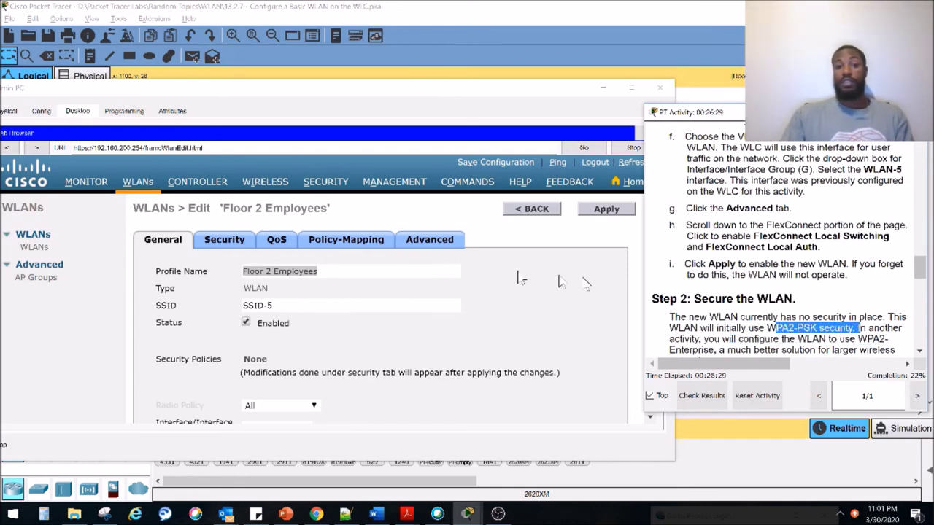
On the Security tab, set Layer 2 security to WPA+WPA2 and enable WPA2 Policy with AES
{"action": "left_click", "coordinate": [227, 244]}
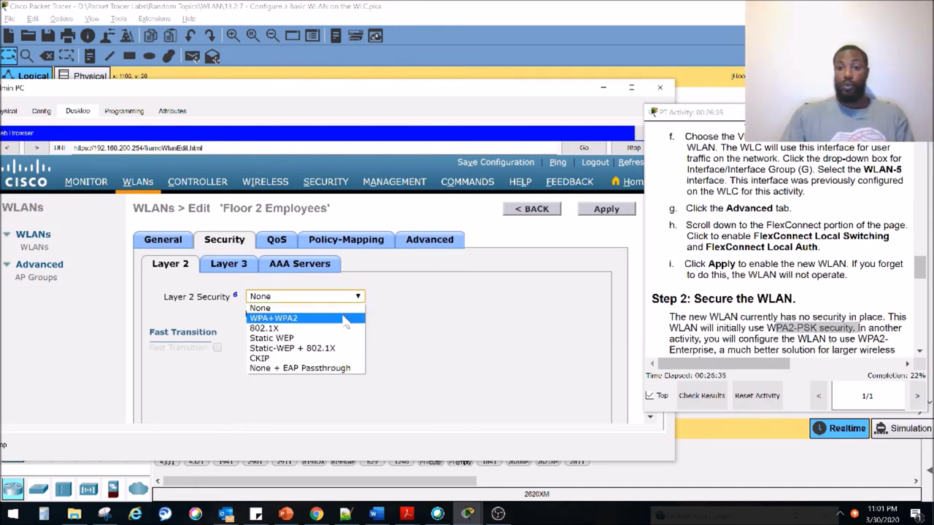
{"action": "left_click", "coordinate": [345, 321]}
{"action": "scroll", "coordinate": [841, 326], "scroll_direction": "down", "scroll_amount": 3}
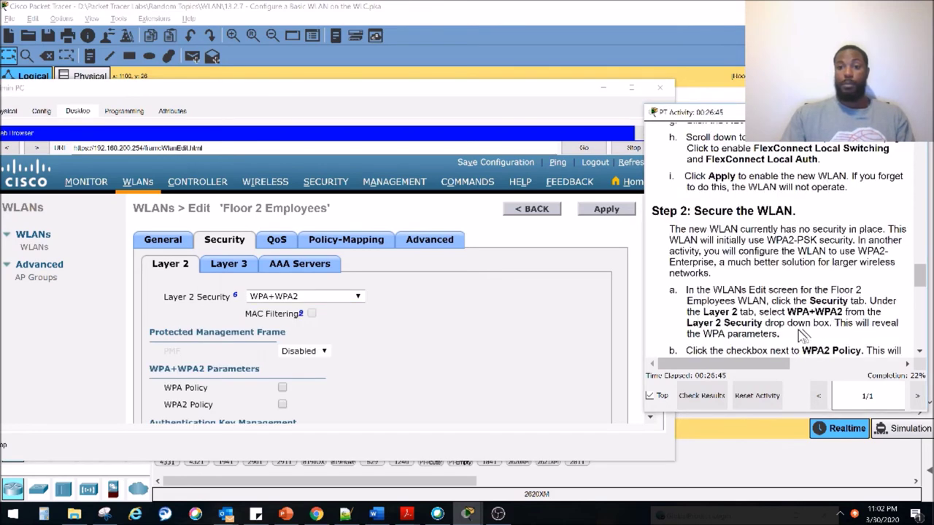
{"action": "scroll", "coordinate": [802, 337], "scroll_direction": "down", "scroll_amount": 1}
{"action": "scroll", "coordinate": [773, 305], "scroll_direction": "down", "scroll_amount": 1}
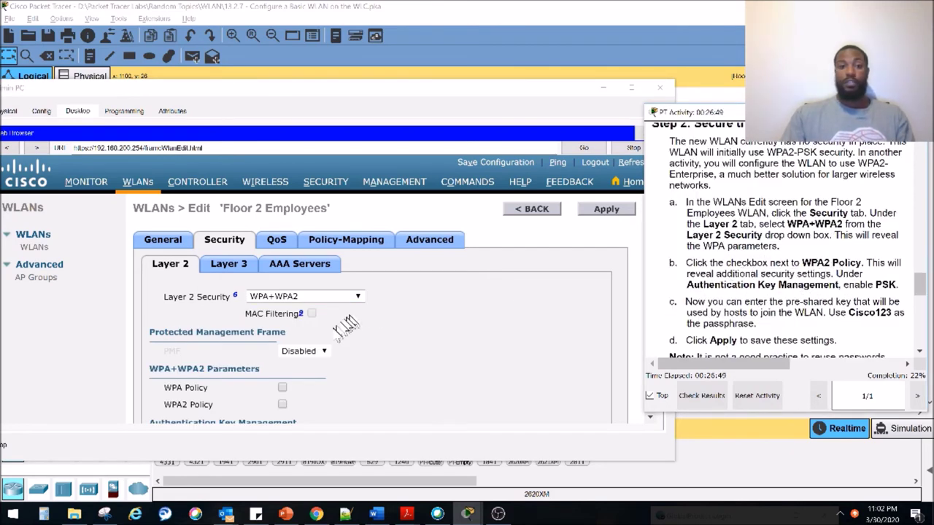
{"action": "left_click", "coordinate": [282, 405]}
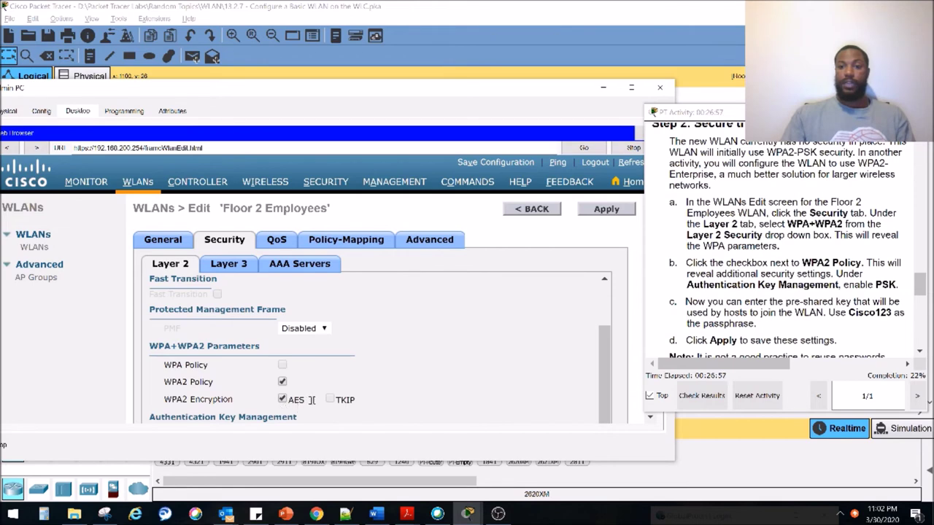
{"action": "scroll", "coordinate": [742, 277], "scroll_direction": "down", "scroll_amount": 2}
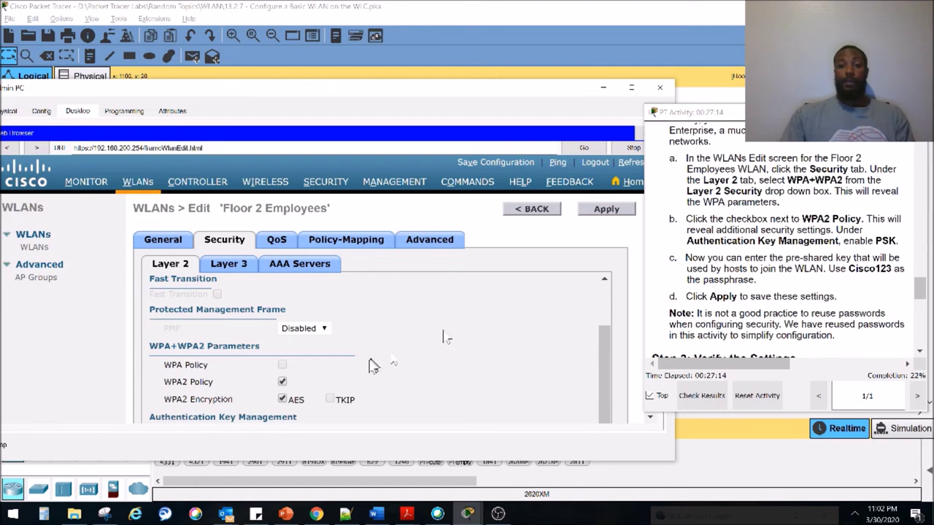
{"action": "scroll", "coordinate": [306, 397], "scroll_direction": "down", "scroll_amount": 3}
{"action": "scroll", "coordinate": [292, 384], "scroll_direction": "down", "scroll_amount": 1}
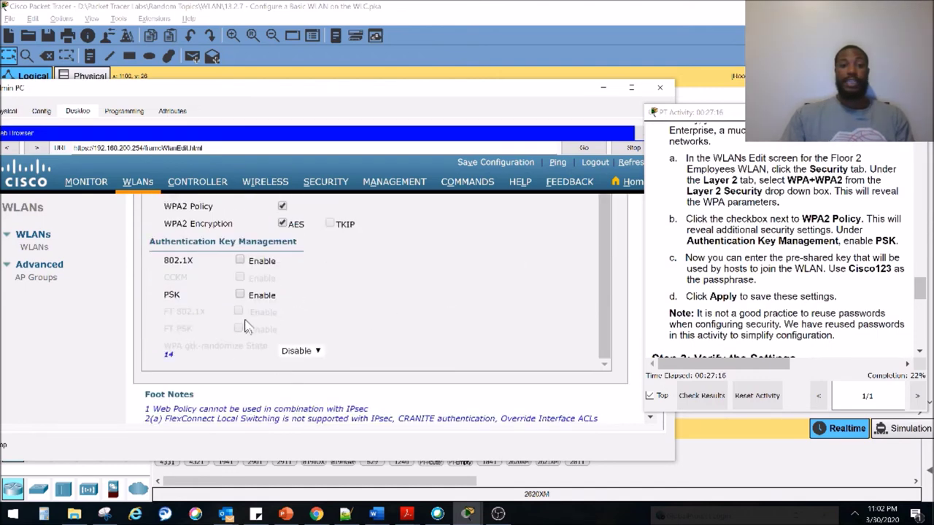
{"action": "left_click", "coordinate": [240, 294]}
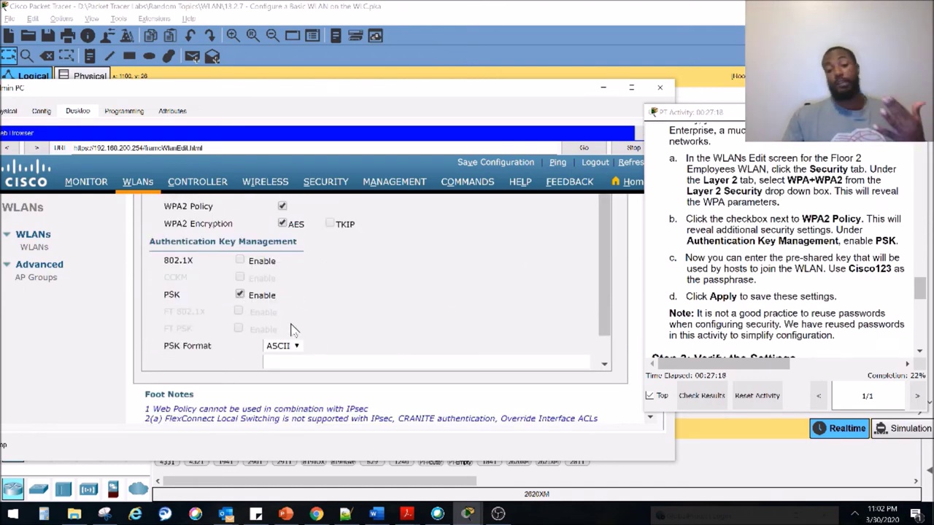
{"action": "left_click", "coordinate": [386, 362]}
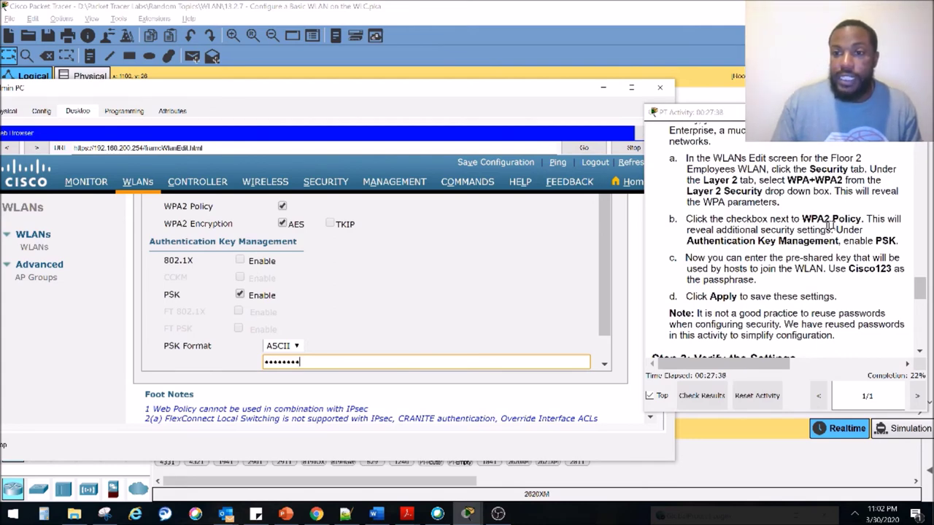
{"action": "left_click_drag", "start_coordinate": [802, 220], "coordinate": [862, 221]}
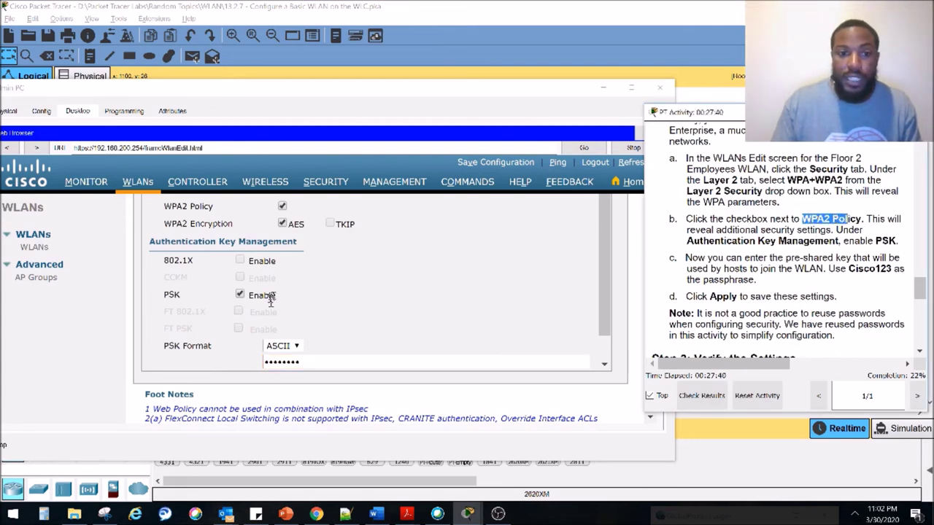
{"action": "scroll", "coordinate": [283, 299], "scroll_direction": "up", "scroll_amount": 2}
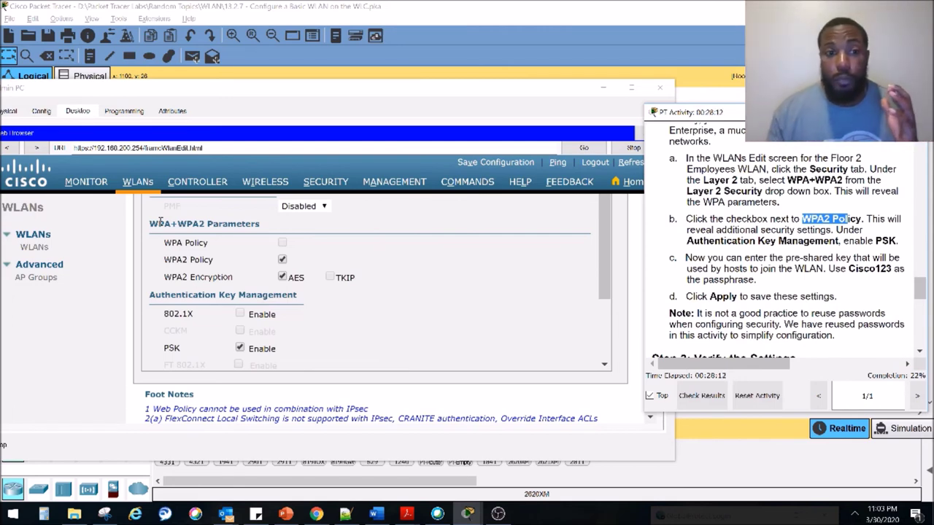
{"action": "scroll", "coordinate": [777, 260], "scroll_direction": "up", "scroll_amount": 1}
{"action": "scroll", "coordinate": [777, 260], "scroll_direction": "up", "scroll_amount": 2}
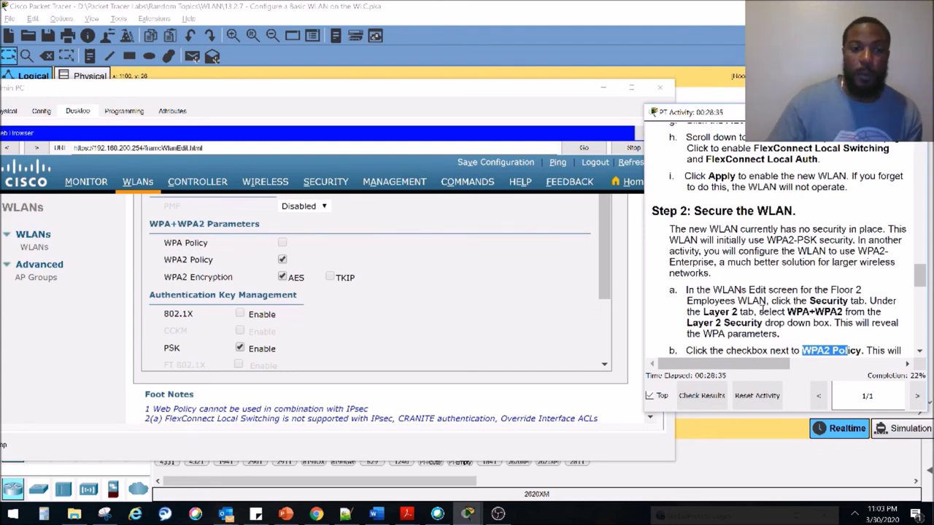
{"action": "scroll", "coordinate": [763, 310], "scroll_direction": "down", "scroll_amount": 1}
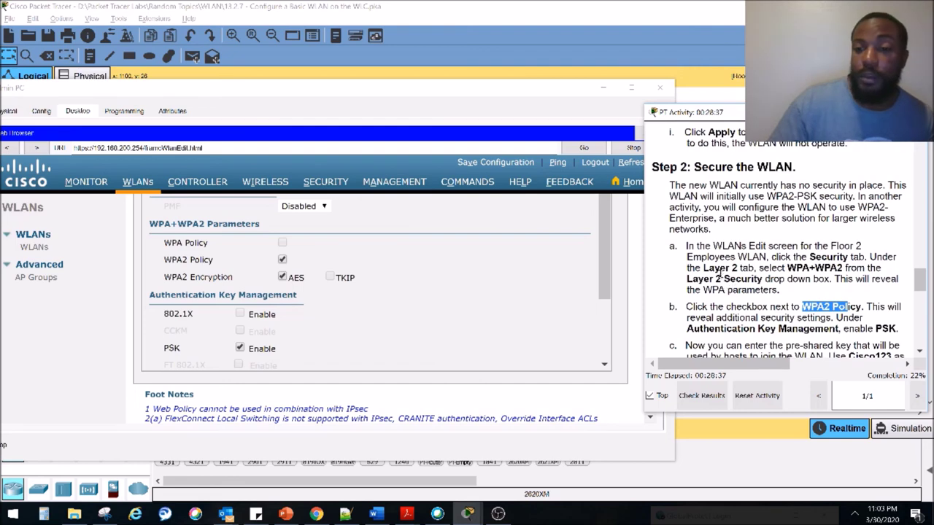
{"action": "scroll", "coordinate": [720, 275], "scroll_direction": "down", "scroll_amount": 2}
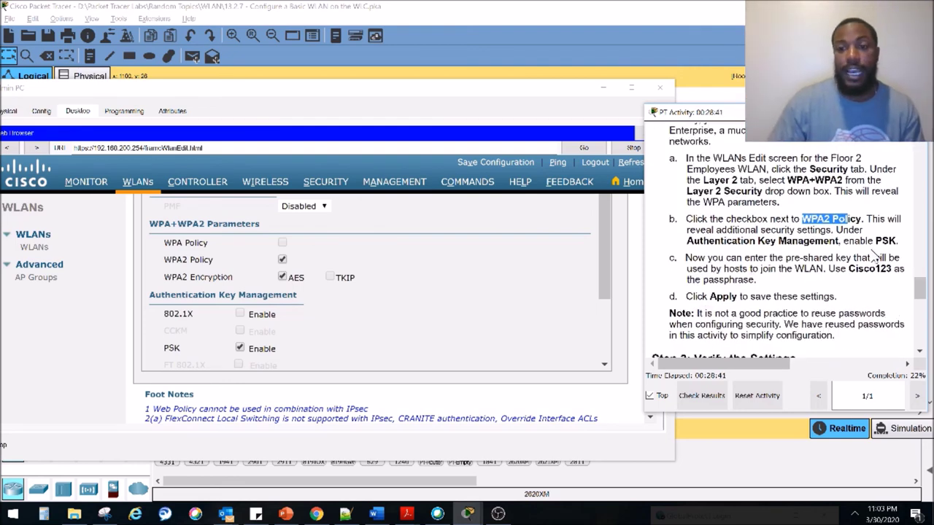
{"action": "scroll", "coordinate": [825, 257], "scroll_direction": "down", "scroll_amount": 1}
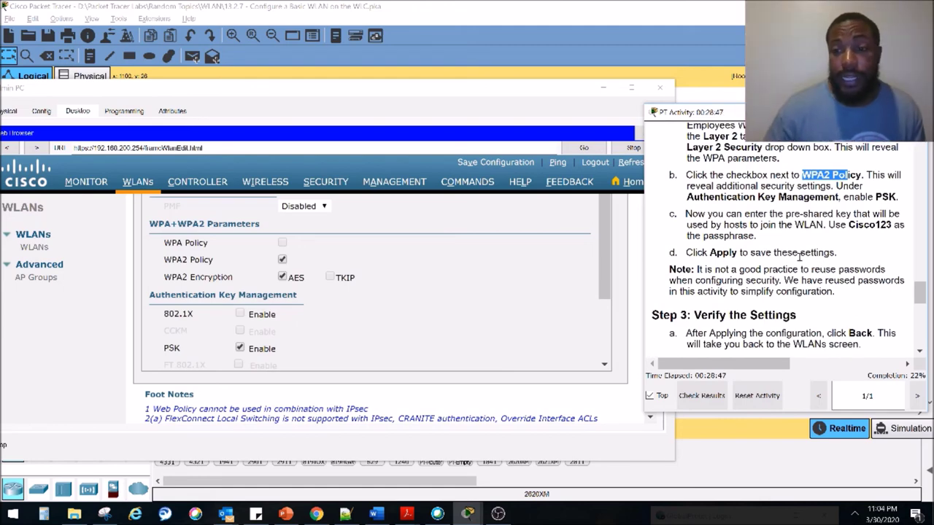
{"action": "left_click_drag", "start_coordinate": [703, 270], "coordinate": [886, 270]}
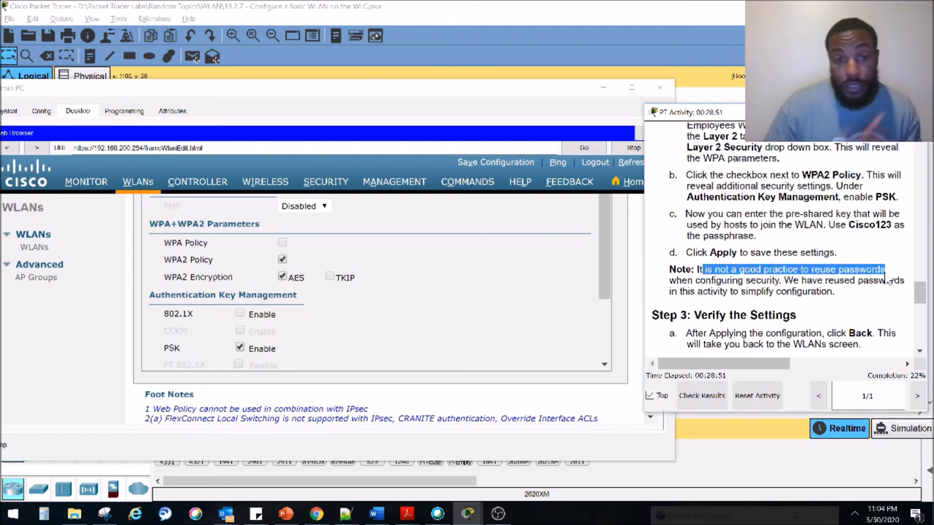
{"action": "left_click_drag", "start_coordinate": [783, 280], "coordinate": [834, 291]}
{"action": "scroll", "coordinate": [832, 292], "scroll_direction": "down", "scroll_amount": 2}
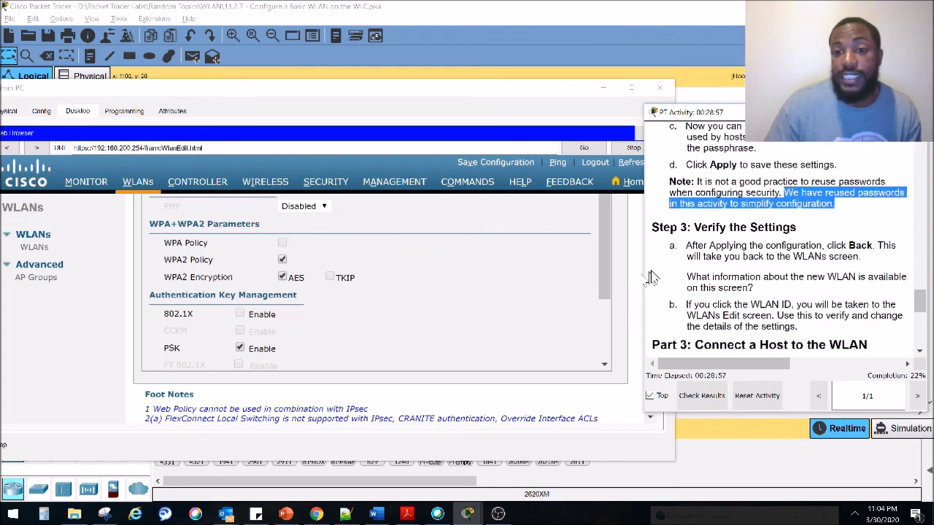
{"action": "scroll", "coordinate": [467, 327], "scroll_direction": "down", "scroll_amount": 2}
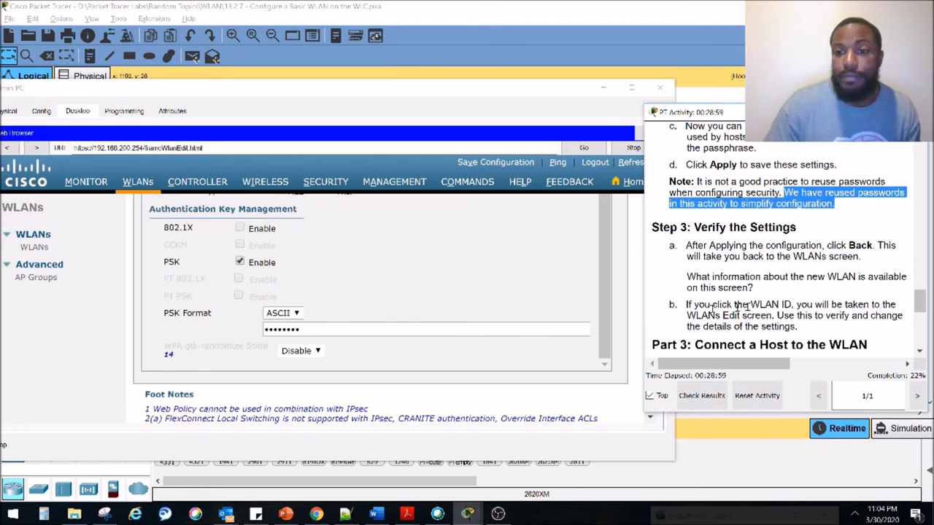
{"action": "scroll", "coordinate": [748, 306], "scroll_direction": "up", "scroll_amount": 1}
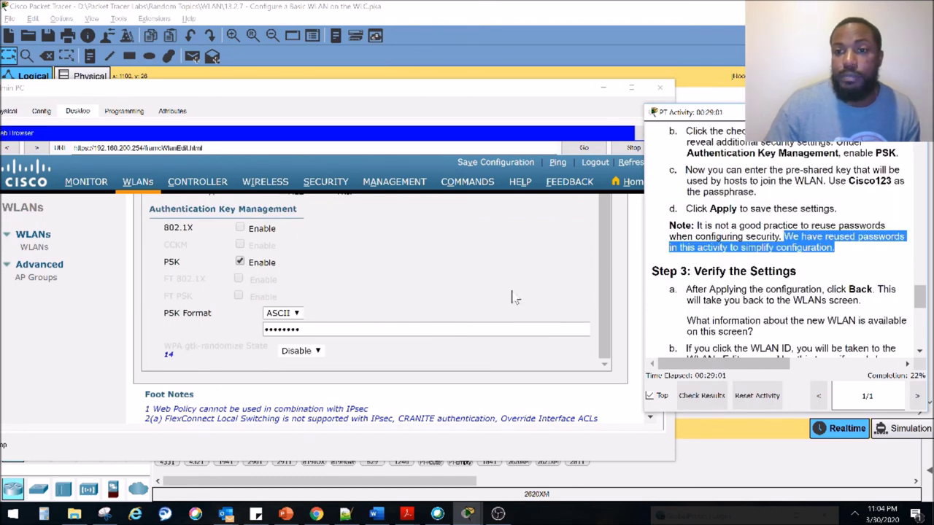
{"action": "scroll", "coordinate": [519, 289], "scroll_direction": "up", "scroll_amount": 5}
Apply the WPA2-PSK security settings and confirm the change
{"action": "scroll", "coordinate": [520, 288], "scroll_direction": "up", "scroll_amount": 1}
{"action": "left_click", "coordinate": [606, 208]}
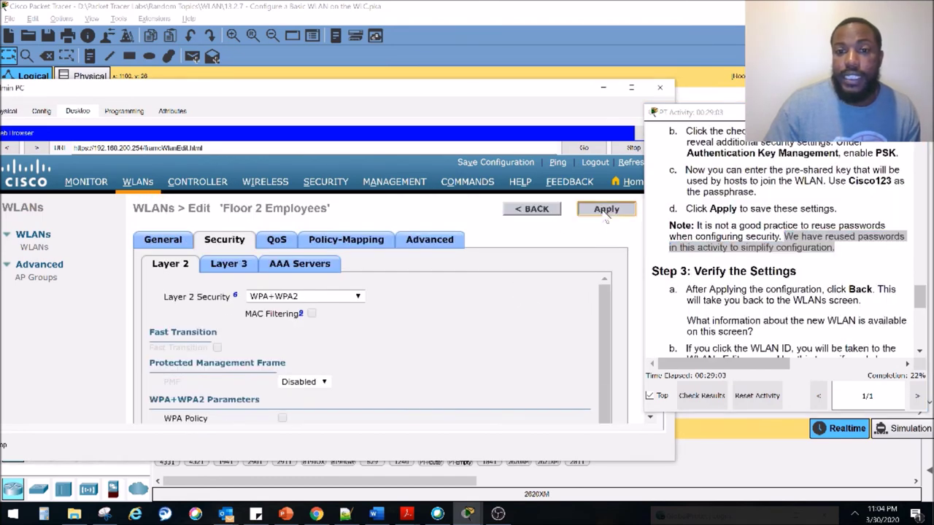
{"action": "left_click", "coordinate": [427, 294]}
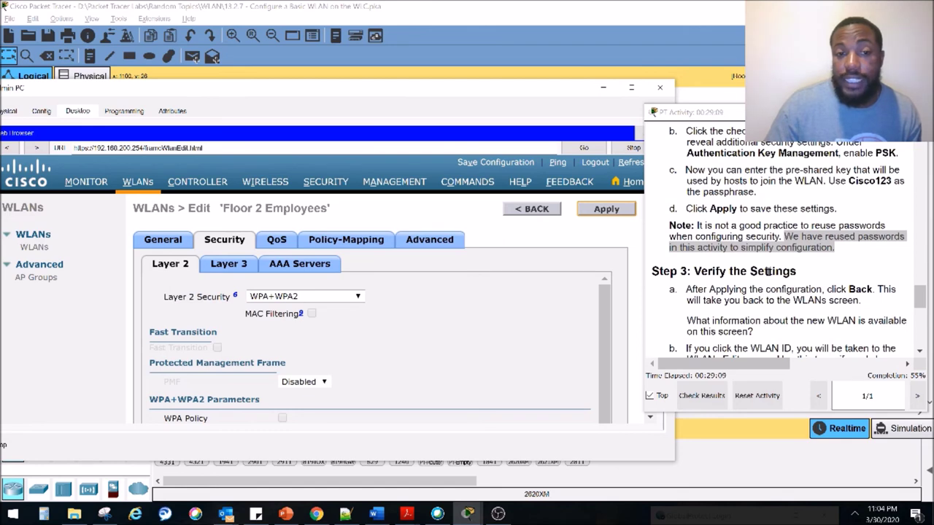
Verify Security Policies read [WPA2][Auth(PSK)], then close the Admin PC window
{"action": "scroll", "coordinate": [742, 273], "scroll_direction": "down", "scroll_amount": 1}
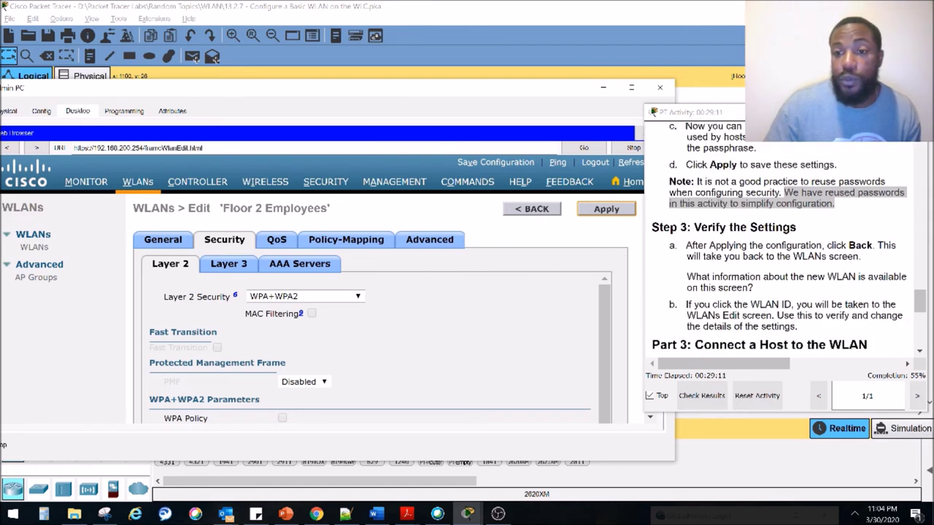
{"action": "scroll", "coordinate": [742, 273], "scroll_direction": "down", "scroll_amount": 1}
{"action": "scroll", "coordinate": [742, 273], "scroll_direction": "down", "scroll_amount": 3}
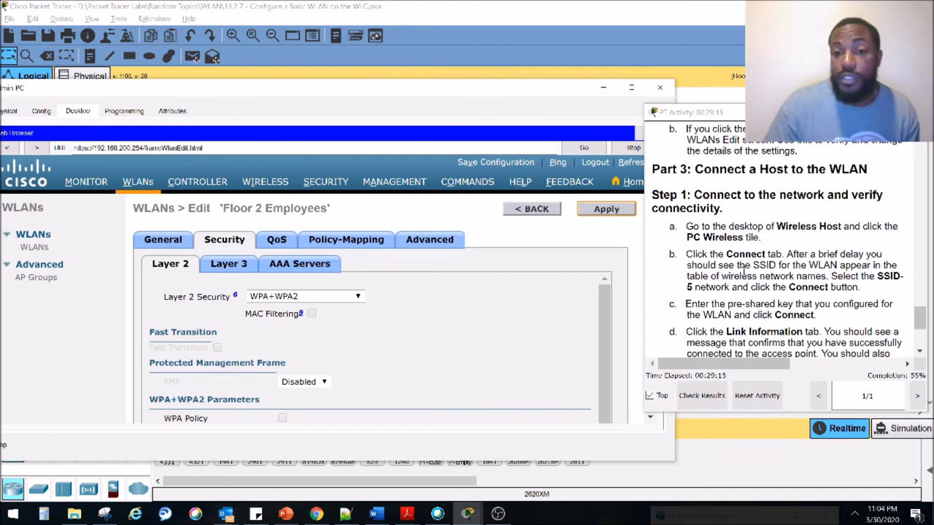
{"action": "scroll", "coordinate": [742, 272], "scroll_direction": "down", "scroll_amount": 1}
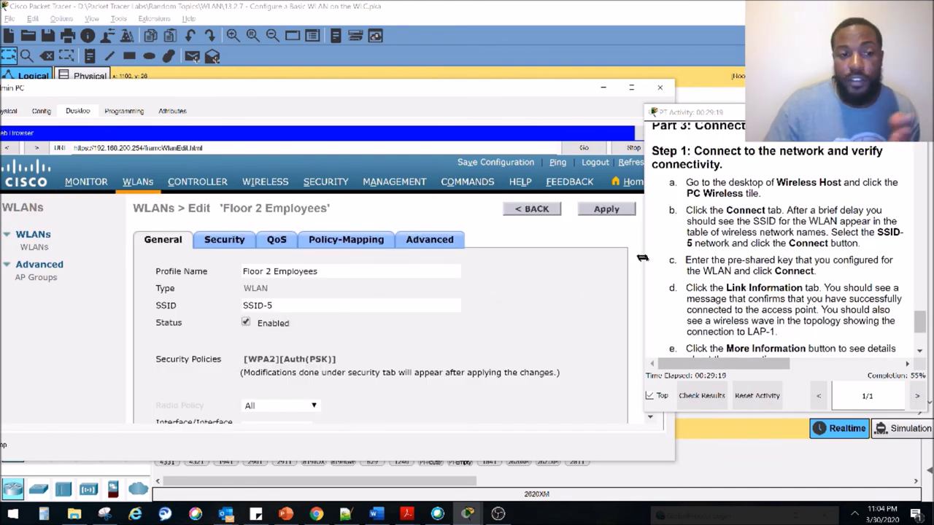
{"action": "scroll", "coordinate": [751, 286], "scroll_direction": "down", "scroll_amount": 1}
{"action": "scroll", "coordinate": [750, 284], "scroll_direction": "up", "scroll_amount": 2}
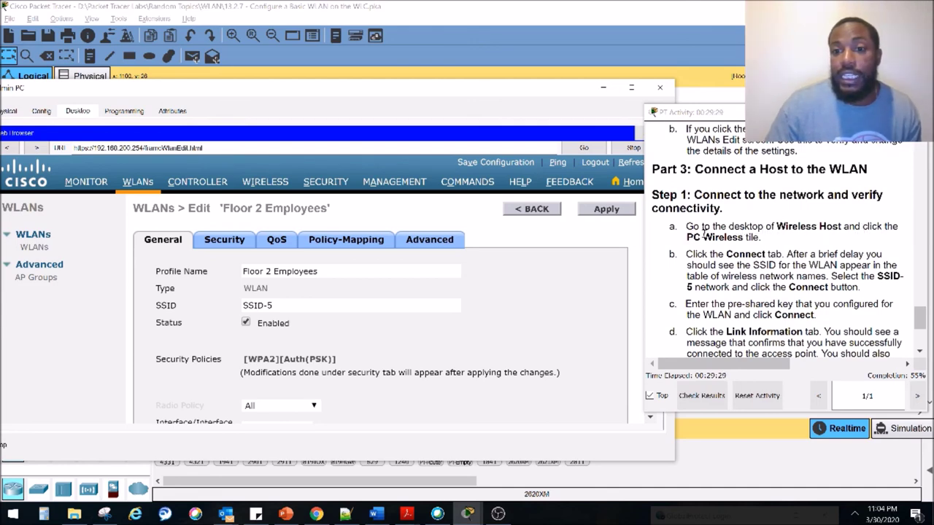
{"action": "left_click", "coordinate": [659, 88]}
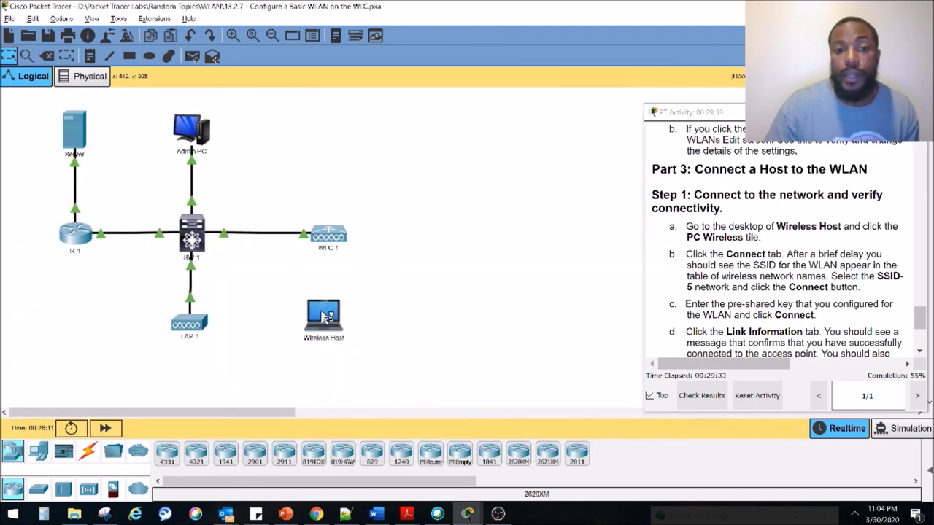
{"action": "left_click", "coordinate": [324, 316]}
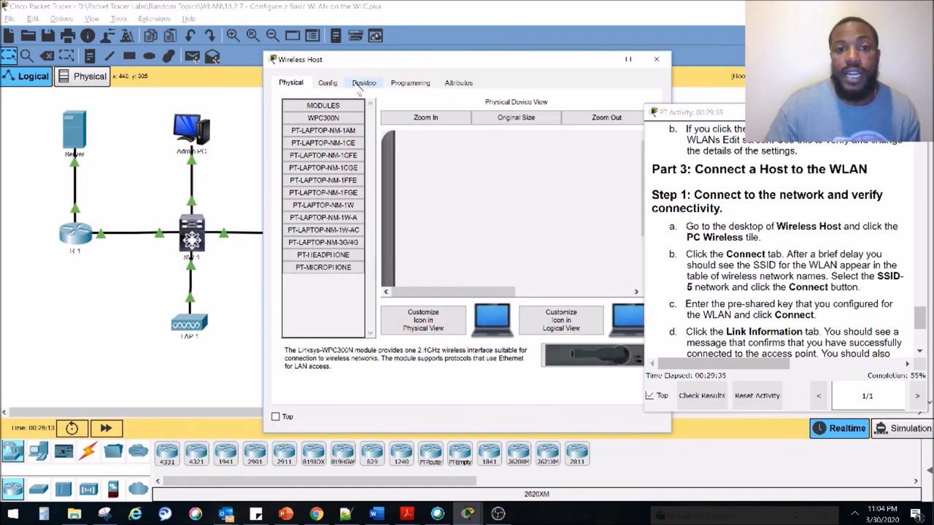
{"action": "left_click", "coordinate": [361, 83]}
{"action": "left_click", "coordinate": [343, 292]}
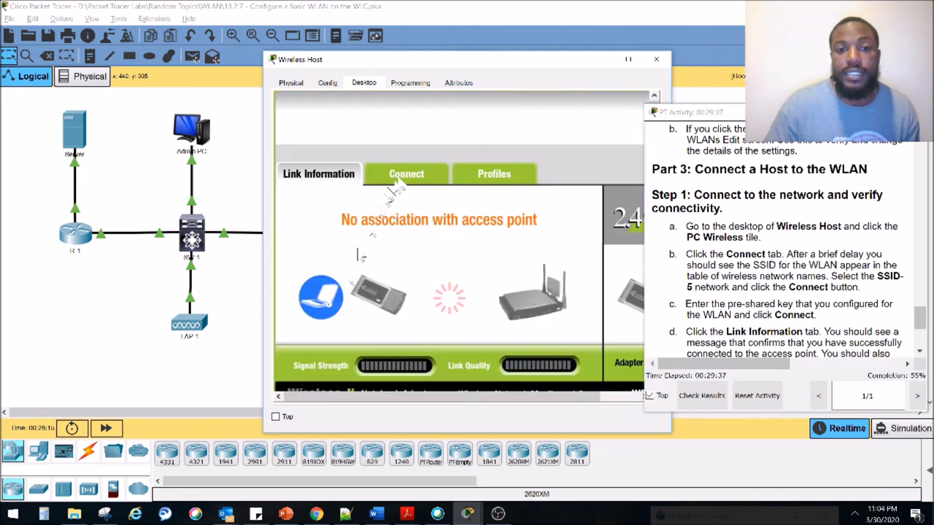
{"action": "left_click_drag", "start_coordinate": [463, 59], "coordinate": [288, 77]}
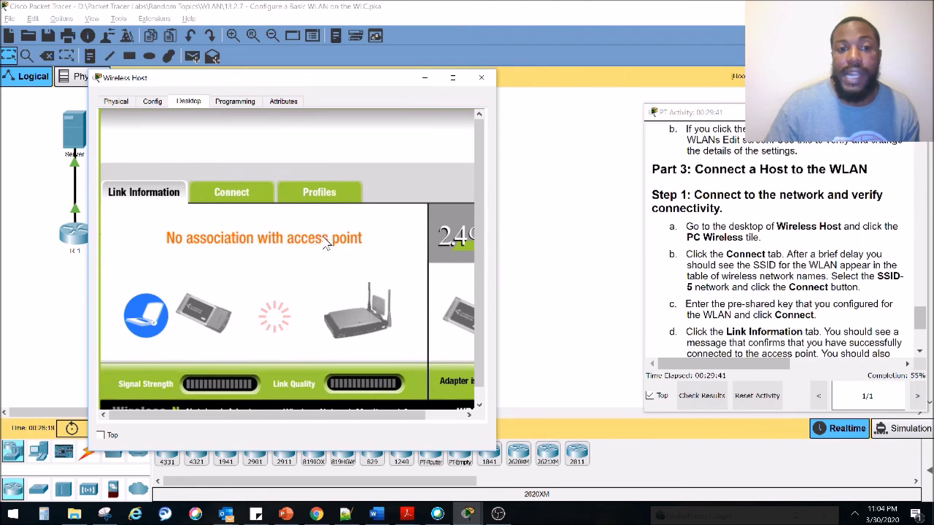
{"action": "left_click", "coordinate": [425, 77]}
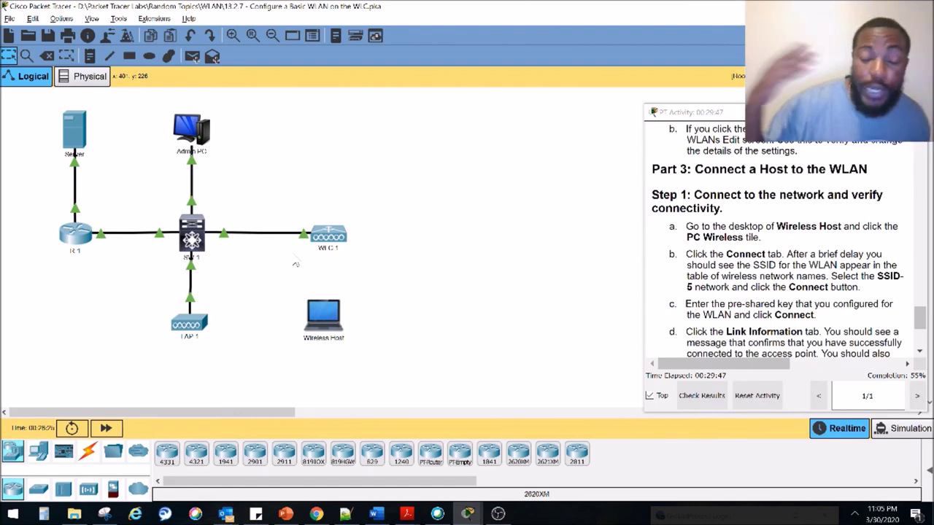
{"action": "left_click", "coordinate": [323, 316]}
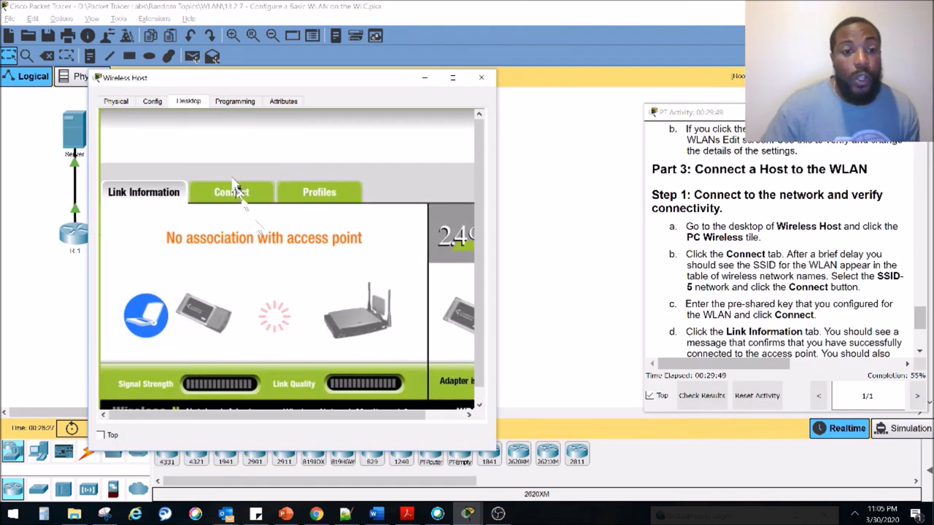
{"action": "left_click", "coordinate": [232, 189]}
{"action": "left_click", "coordinate": [310, 349]}
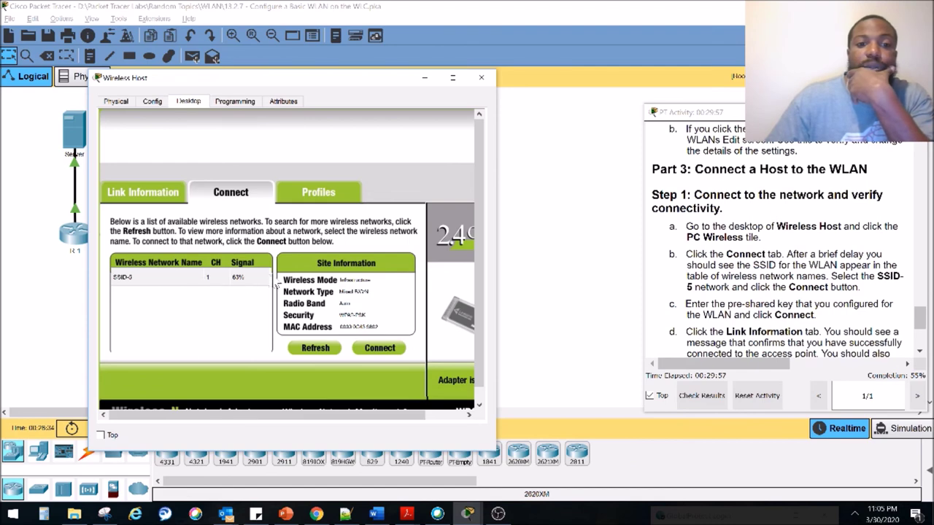
{"action": "left_click", "coordinate": [124, 278]}
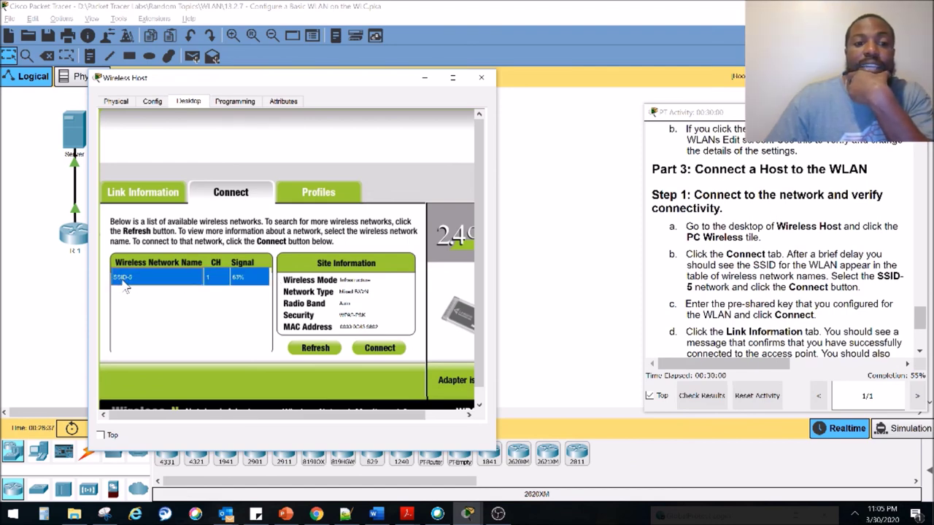
Connect to SSID-5 by entering the WPA2 pre-shared key
{"action": "left_click", "coordinate": [855, 513]}
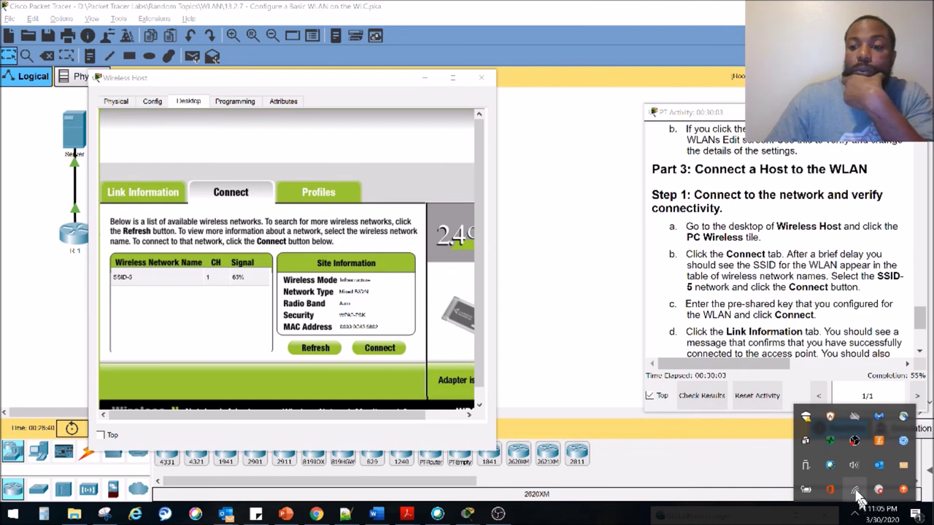
{"action": "left_click", "coordinate": [855, 491]}
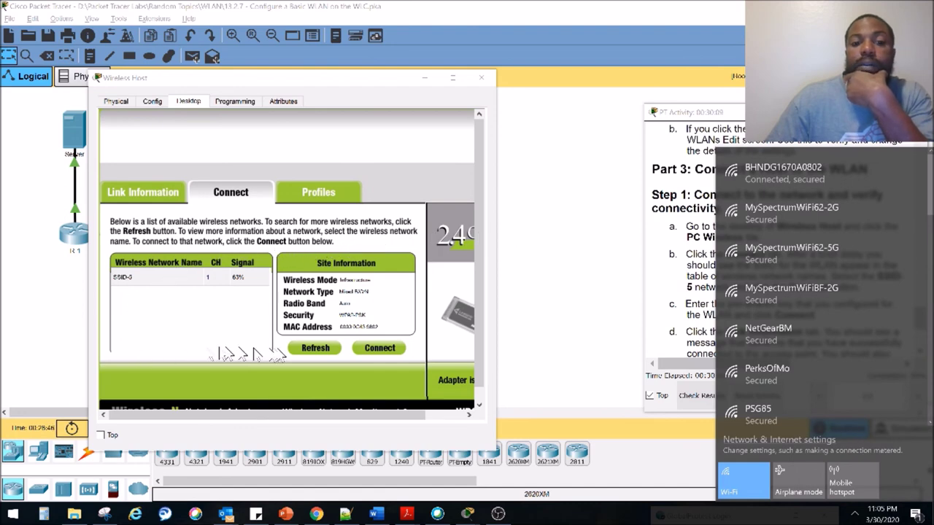
{"action": "left_click", "coordinate": [390, 351]}
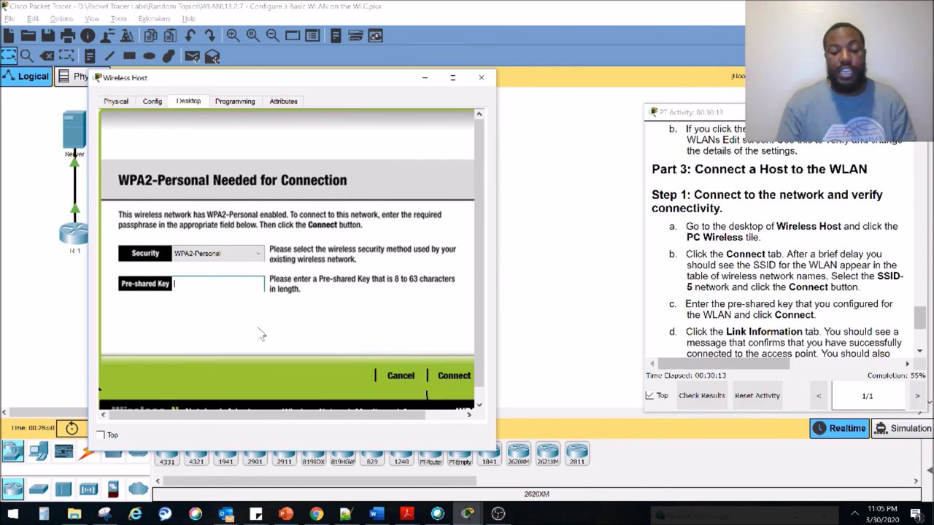
{"action": "type", "text": "Cisco123"}
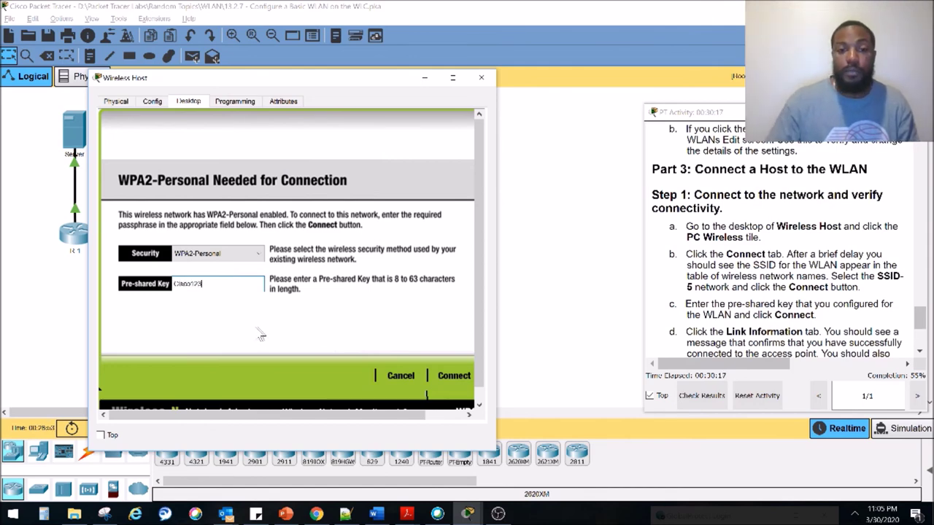
{"action": "left_click", "coordinate": [406, 378]}
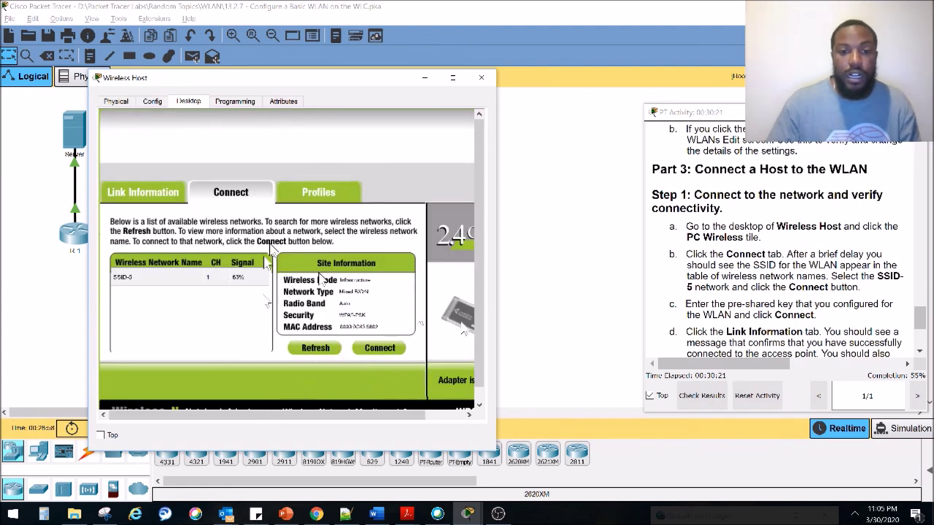
{"action": "left_click_drag", "start_coordinate": [498, 322], "coordinate": [544, 322]}
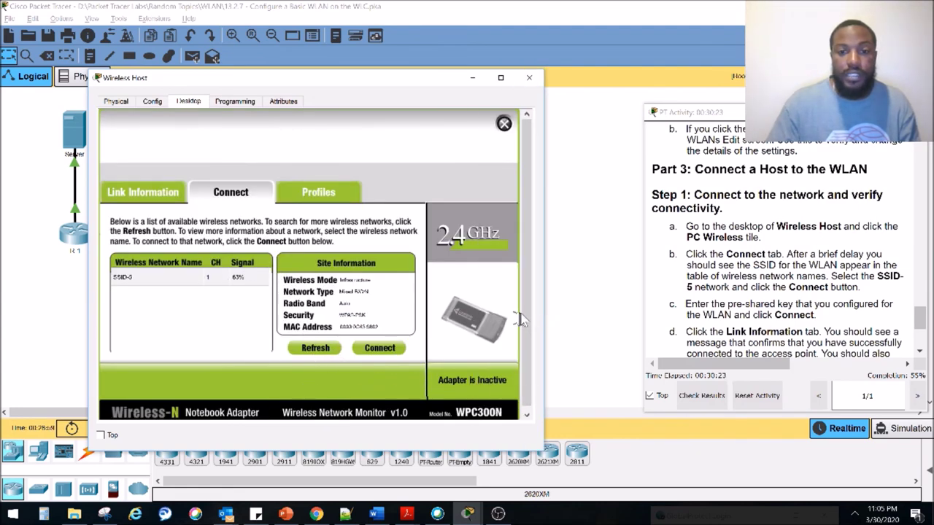
Rejoin SSID-5 with the pre-shared key and confirm the access point link in Link Information
{"action": "scroll", "coordinate": [527, 368], "scroll_direction": "down", "scroll_amount": 1}
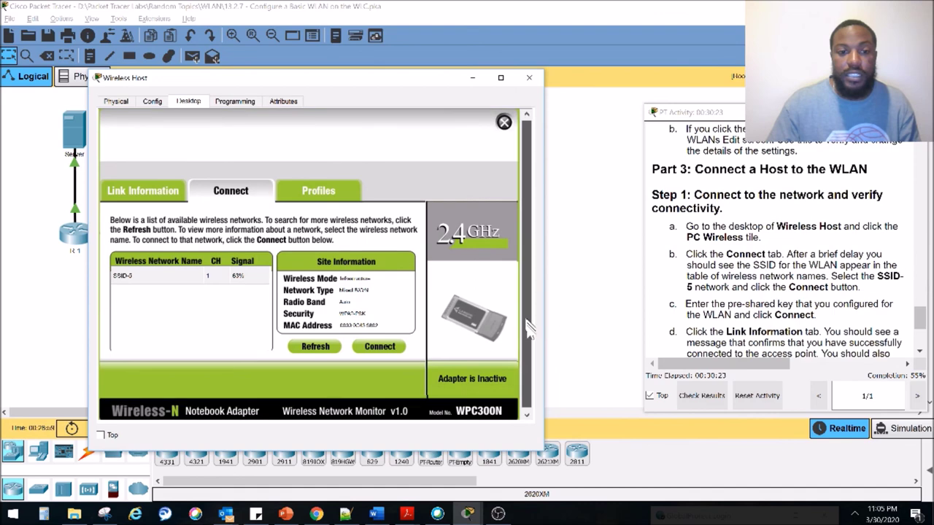
{"action": "left_click", "coordinate": [144, 190]}
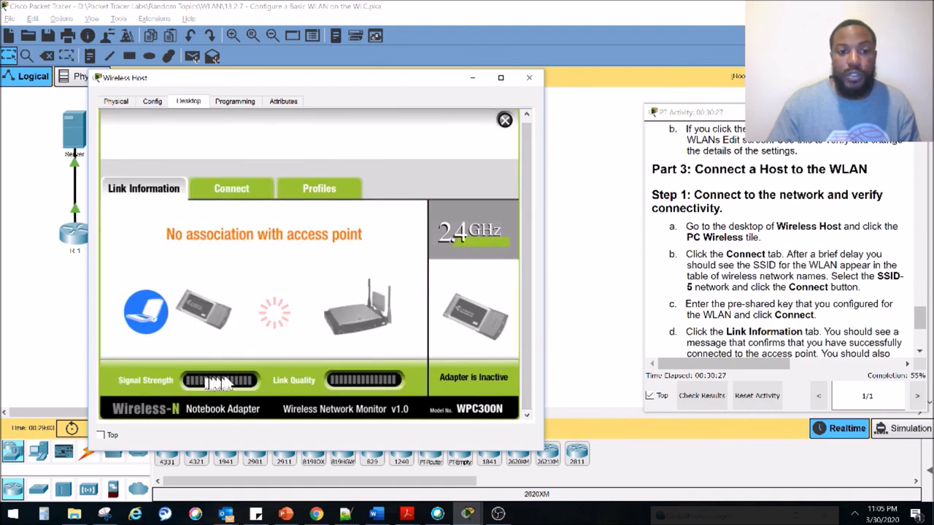
{"action": "left_click", "coordinate": [244, 188]}
{"action": "left_click", "coordinate": [373, 346]}
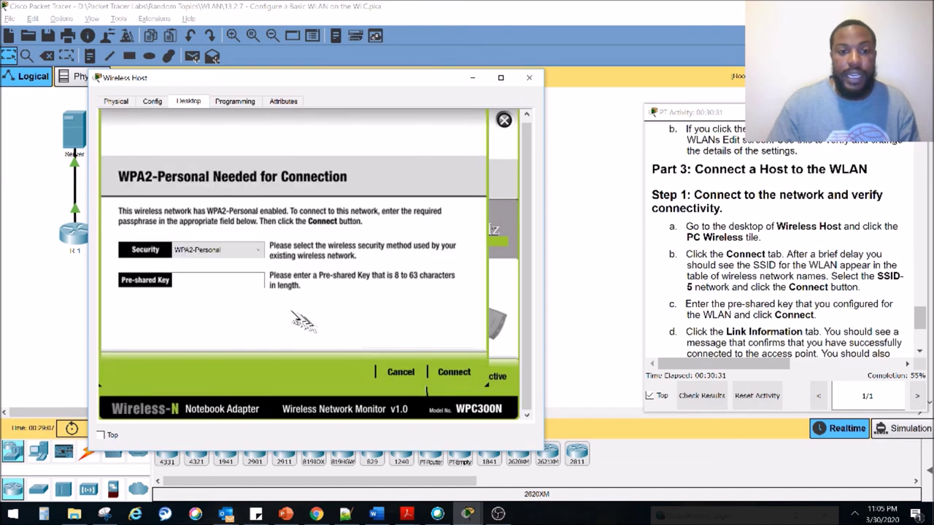
{"action": "left_click", "coordinate": [218, 286]}
{"action": "type", "text": "Cisco123"}
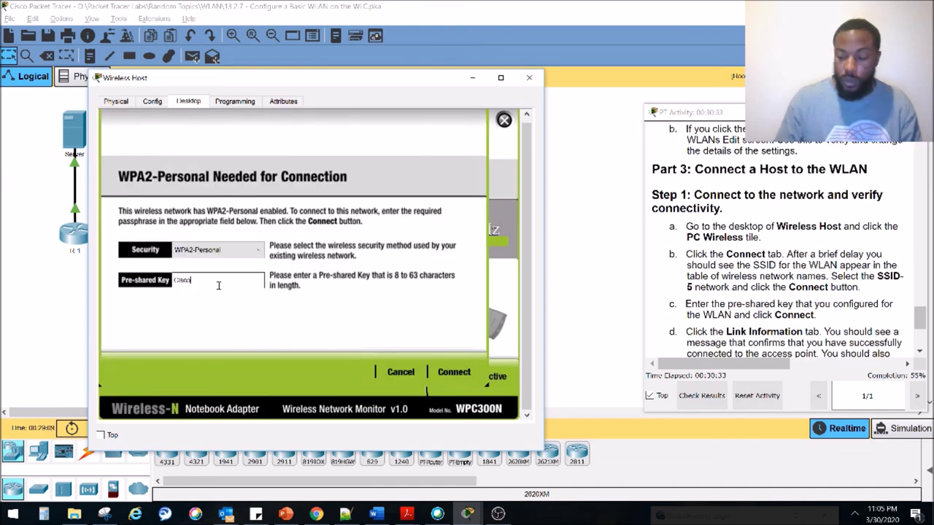
{"action": "left_click", "coordinate": [458, 374]}
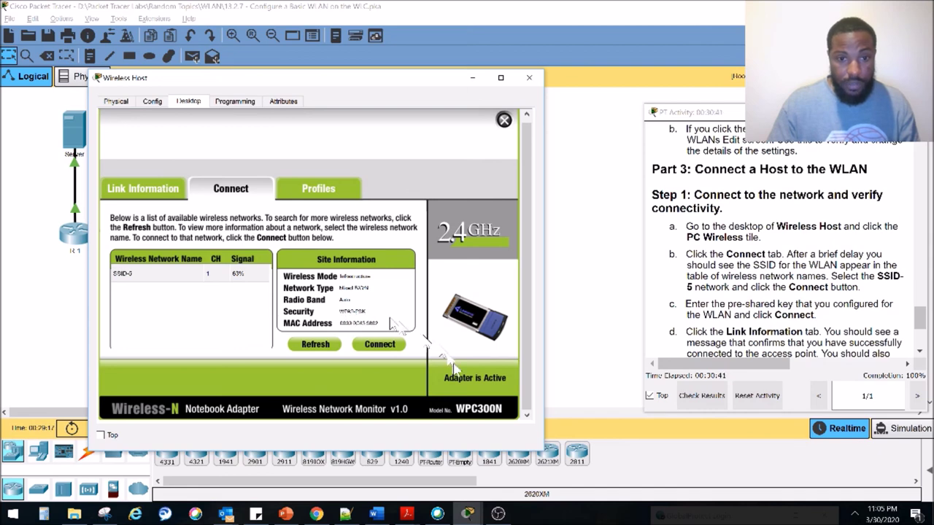
{"action": "left_click", "coordinate": [160, 189]}
Move windows aside to check the Wireless Host's link to LAP-1 and mark the ping step
{"action": "left_click_drag", "start_coordinate": [268, 73], "coordinate": [712, 115]}
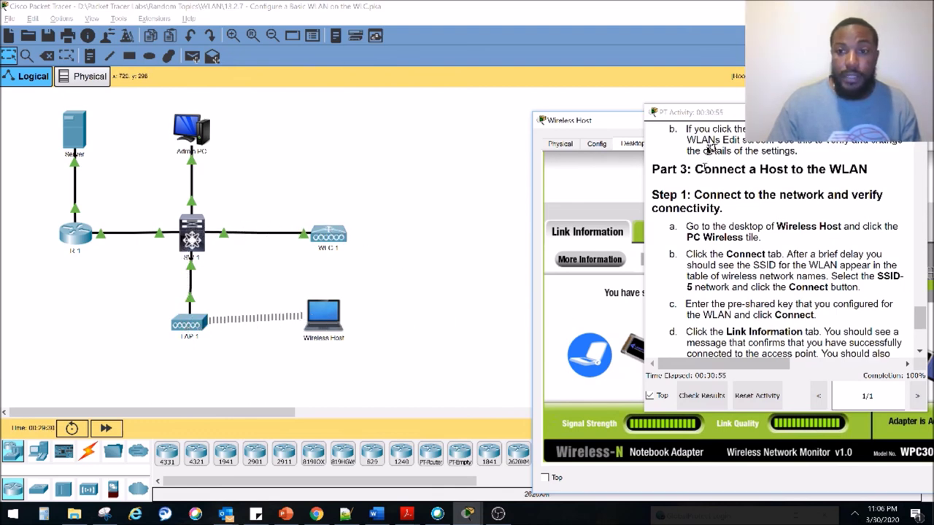
{"action": "left_click_drag", "start_coordinate": [739, 124], "coordinate": [337, 111]}
{"action": "scroll", "coordinate": [405, 226], "scroll_direction": "down", "scroll_amount": 3}
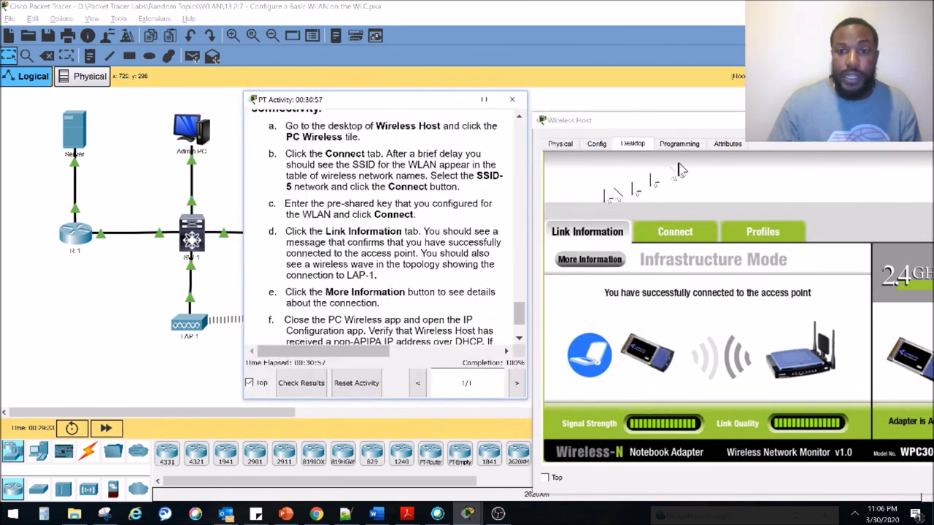
{"action": "left_click_drag", "start_coordinate": [665, 306], "coordinate": [870, 332]}
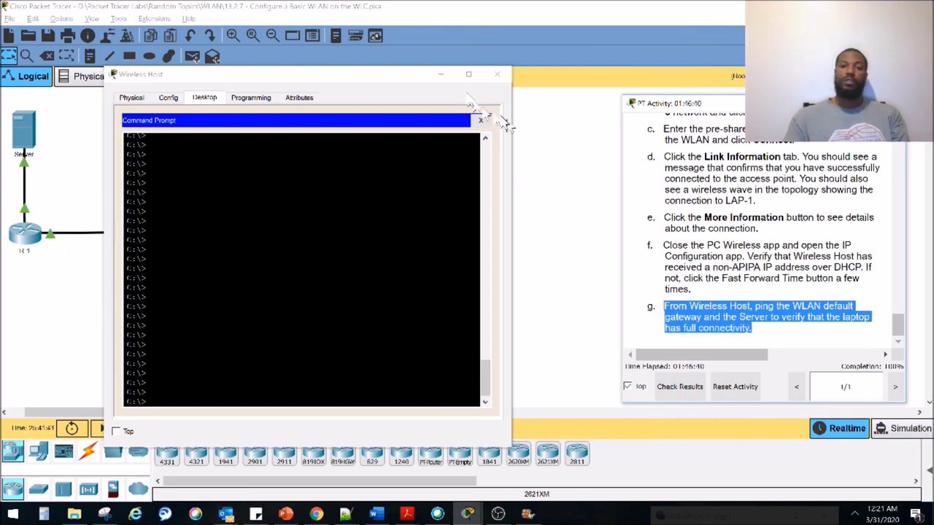
Run ipconfig on Wireless Host to confirm its 192.168.5.x address and 192.168.5.1 gateway
{"action": "left_click", "coordinate": [442, 75]}
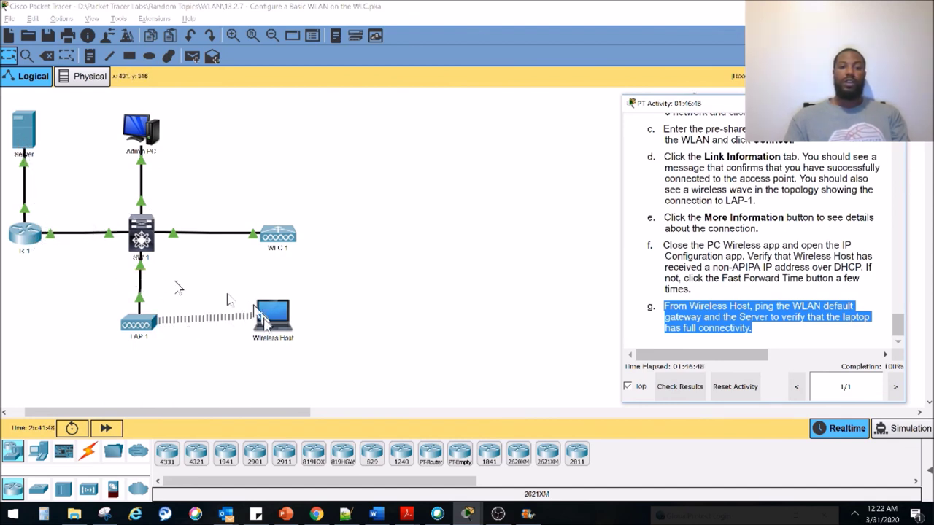
{"action": "left_click", "coordinate": [276, 313]}
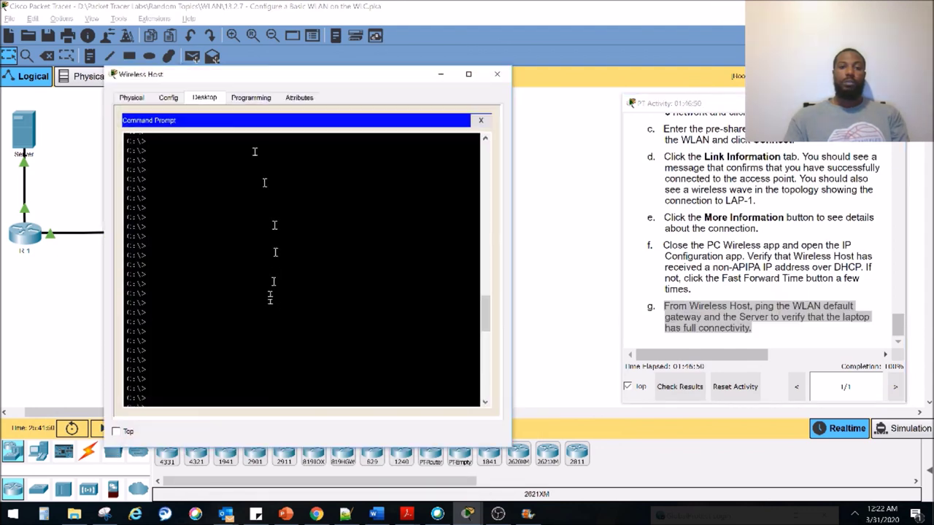
{"action": "left_click_drag", "start_coordinate": [233, 76], "coordinate": [373, 85]}
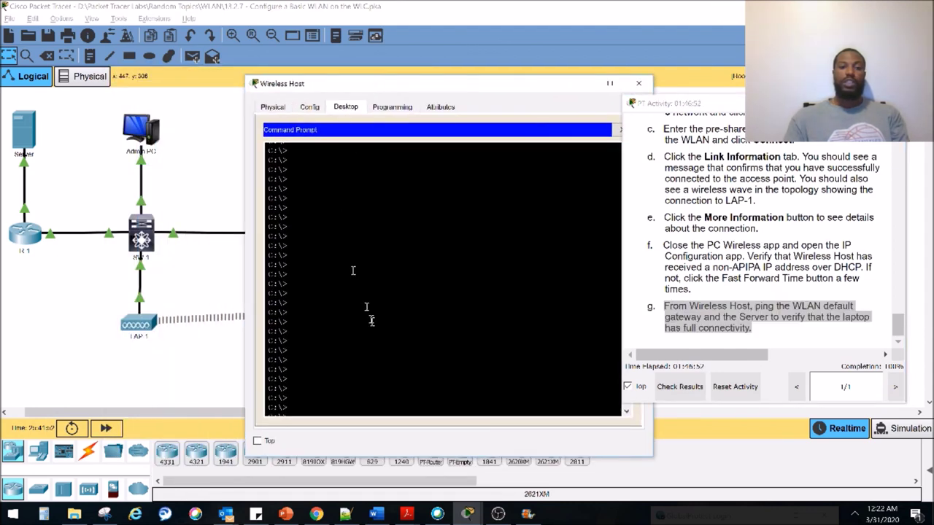
{"action": "key", "text": "Return"}
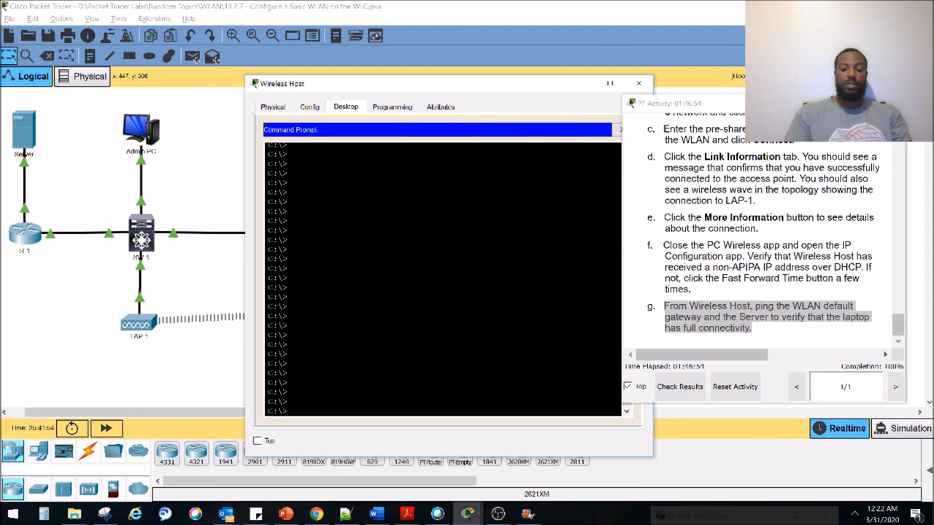
{"action": "key", "text": "Return"}
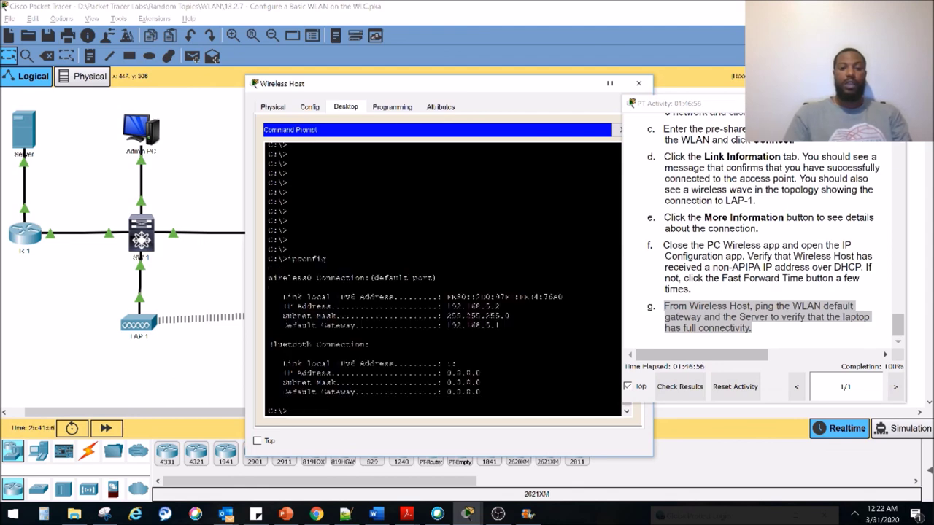
{"action": "left_click_drag", "start_coordinate": [505, 328], "coordinate": [446, 329]}
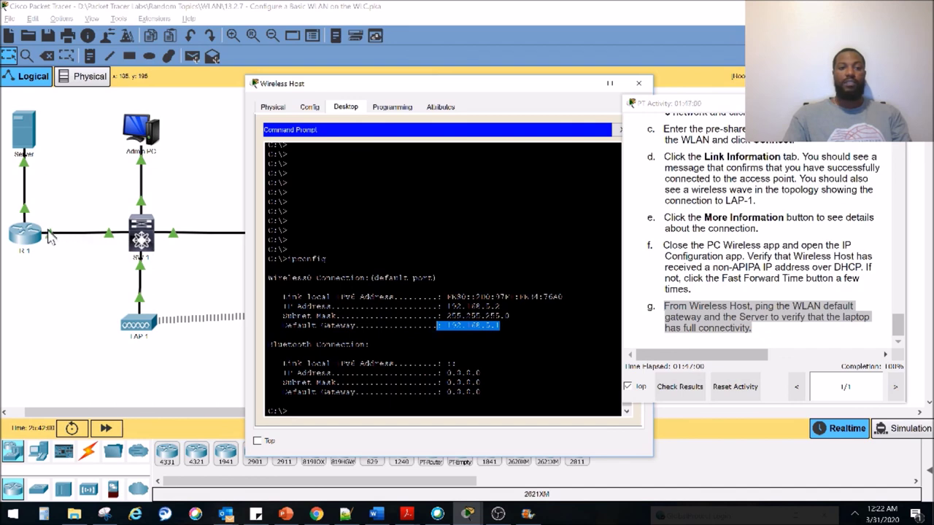
Ping the default gateway 192.168.5.1 from Wireless Host and confirm zero packet loss
{"action": "left_click", "coordinate": [343, 306]}
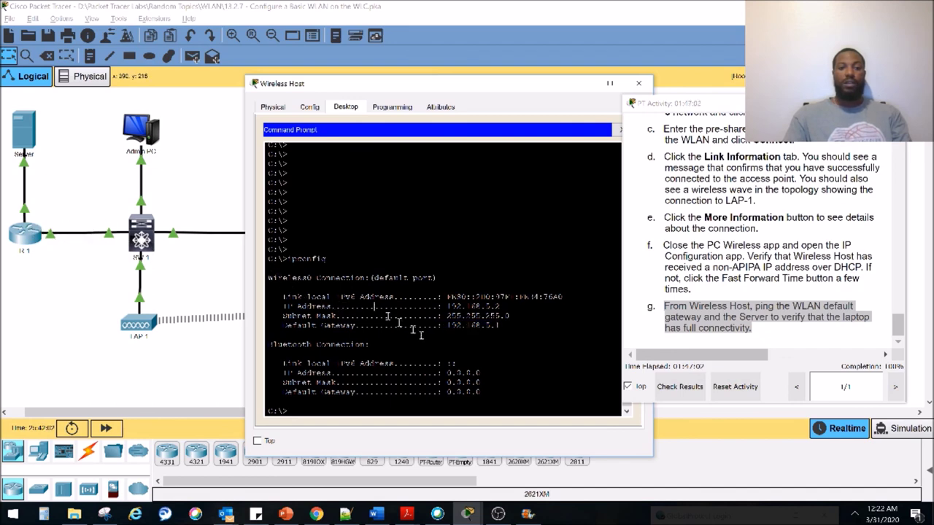
{"action": "type", "text": "ping 19"}
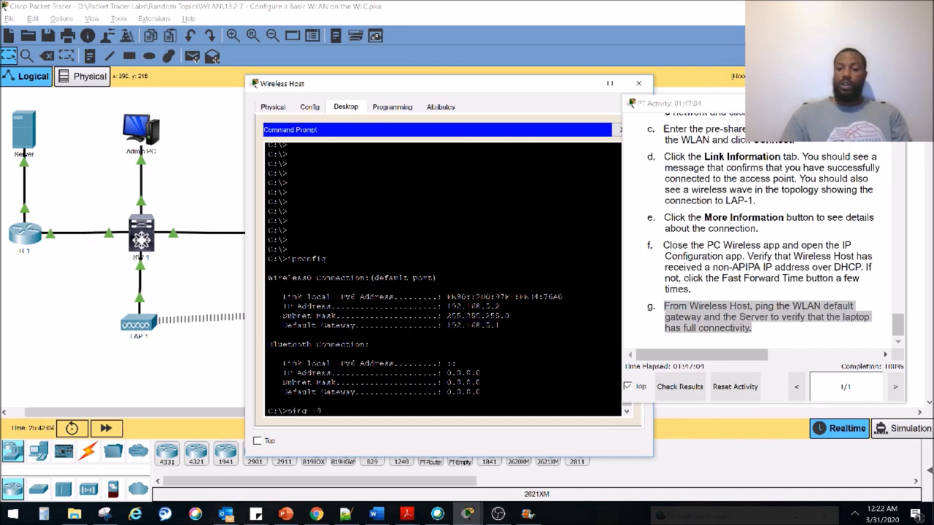
{"action": "type", "text": "2.168.5."}
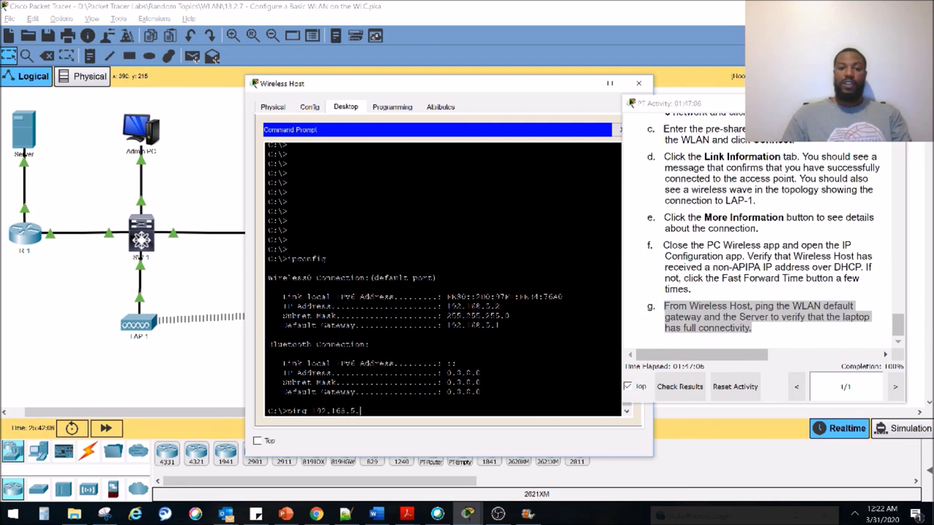
{"action": "type", "text": "1"}
{"action": "key", "text": "Return"}
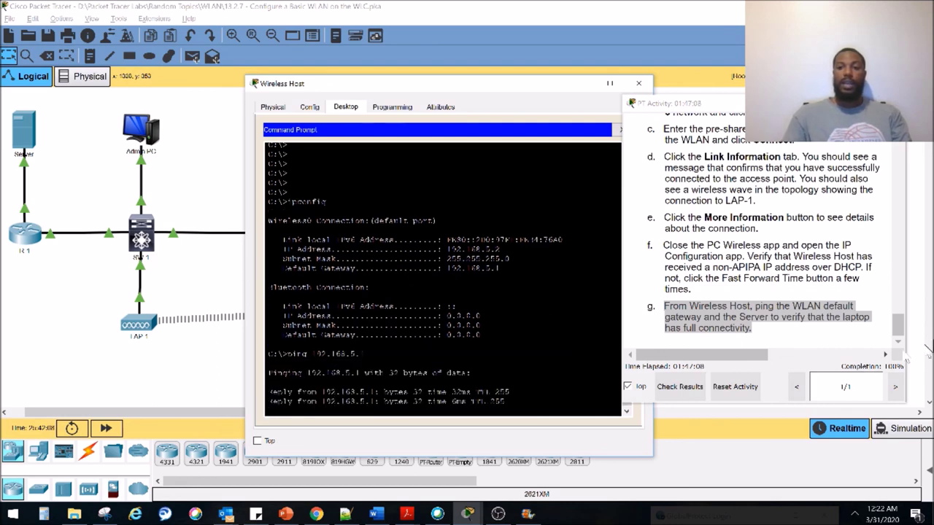
{"action": "left_click_drag", "start_coordinate": [533, 372], "coordinate": [264, 385]}
Ping the Server at 172.31.1.254 from Wireless Host and check activity completion reaches 100%
{"action": "left_click", "coordinate": [241, 365]}
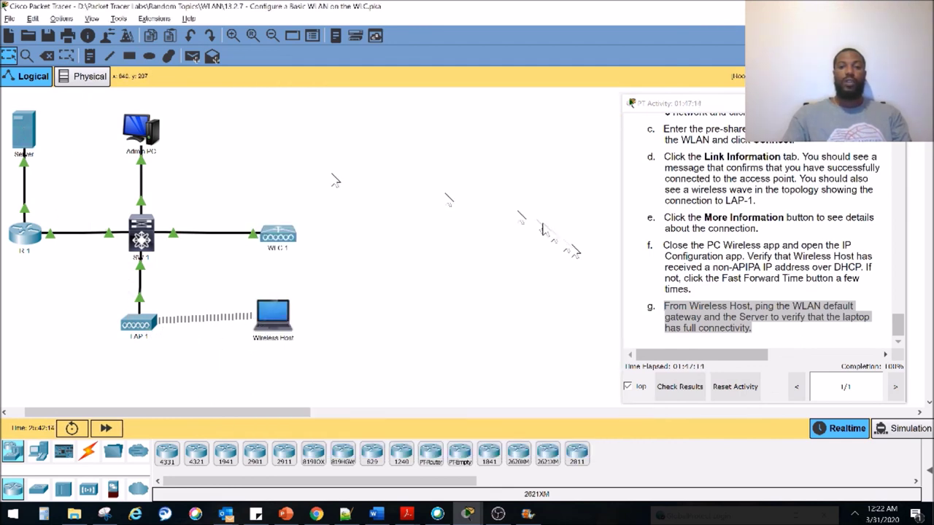
{"action": "left_click_drag", "start_coordinate": [898, 329], "coordinate": [902, 148]}
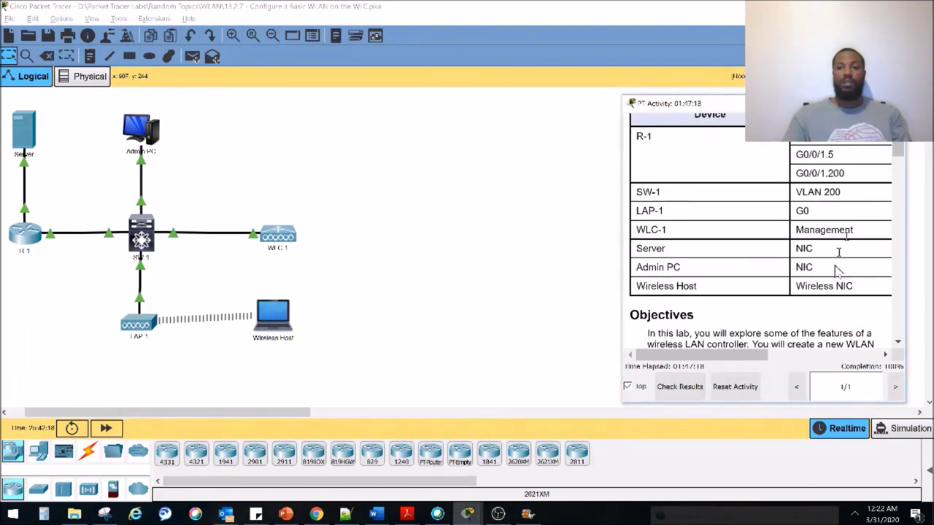
{"action": "left_click_drag", "start_coordinate": [837, 252], "coordinate": [748, 252]}
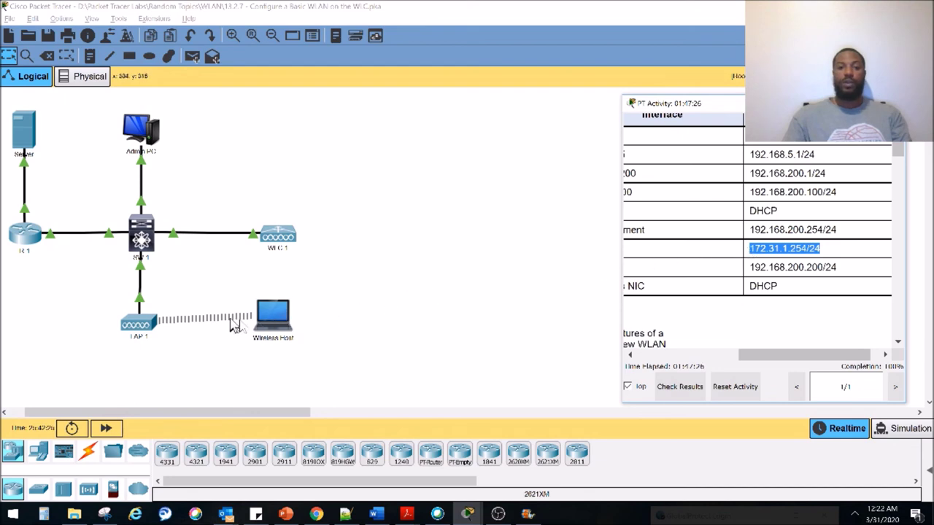
{"action": "left_click", "coordinate": [273, 312]}
{"action": "left_click", "coordinate": [379, 343]}
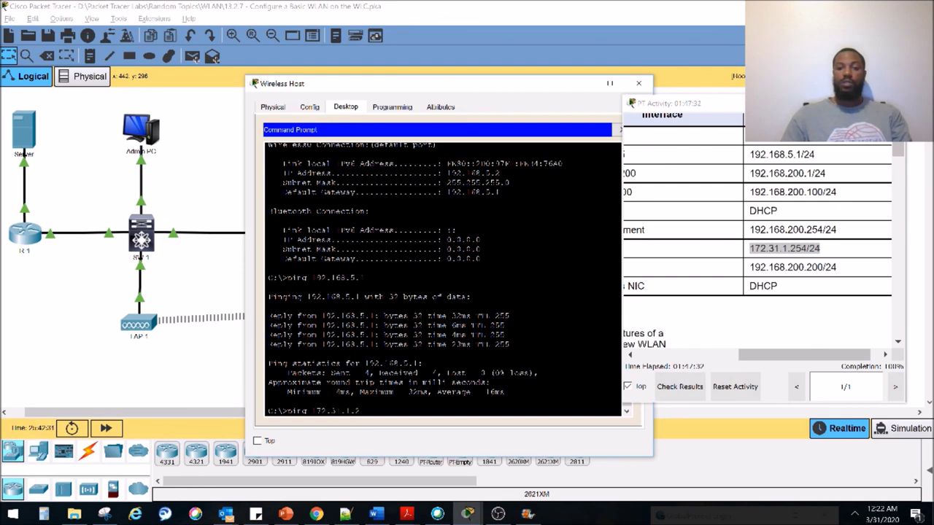
{"action": "key", "text": "Return"}
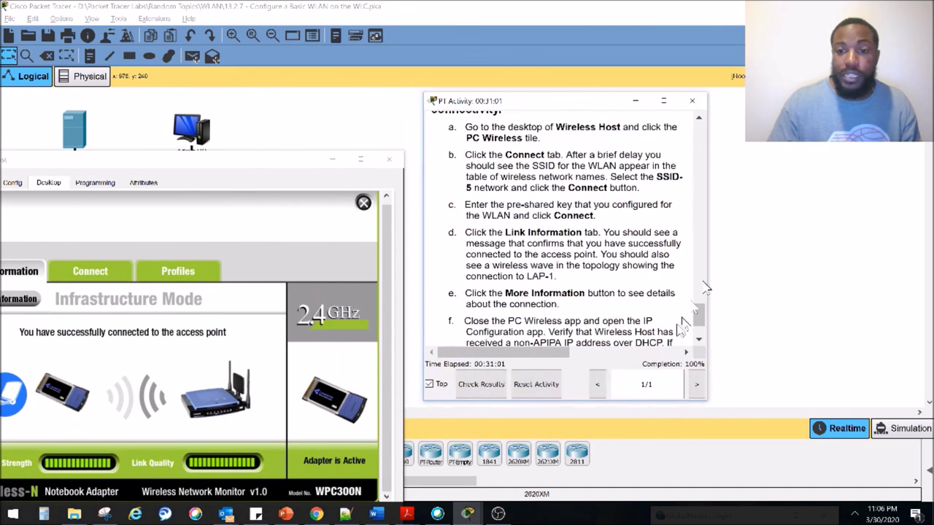
{"action": "left_click", "coordinate": [499, 514]}
{"action": "left_click", "coordinate": [498, 514]}
{"action": "left_click_drag", "start_coordinate": [538, 101], "coordinate": [762, 131]}
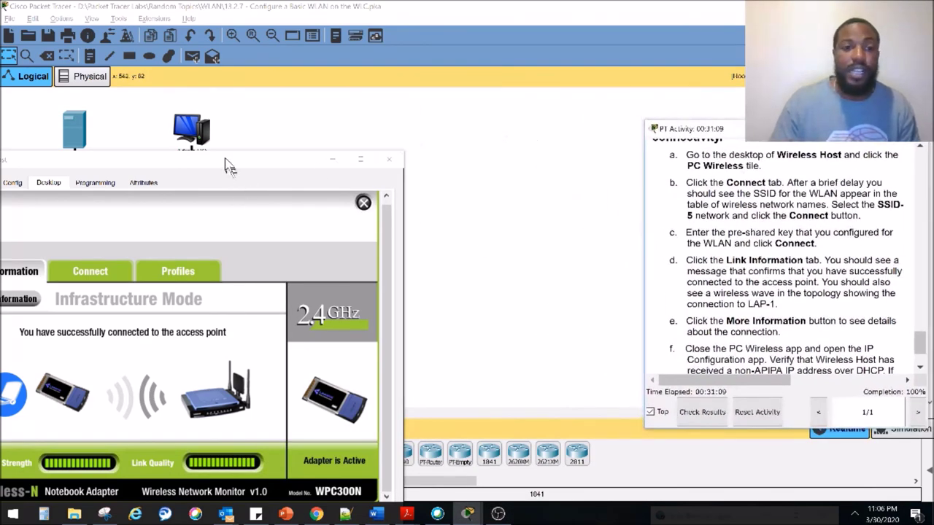